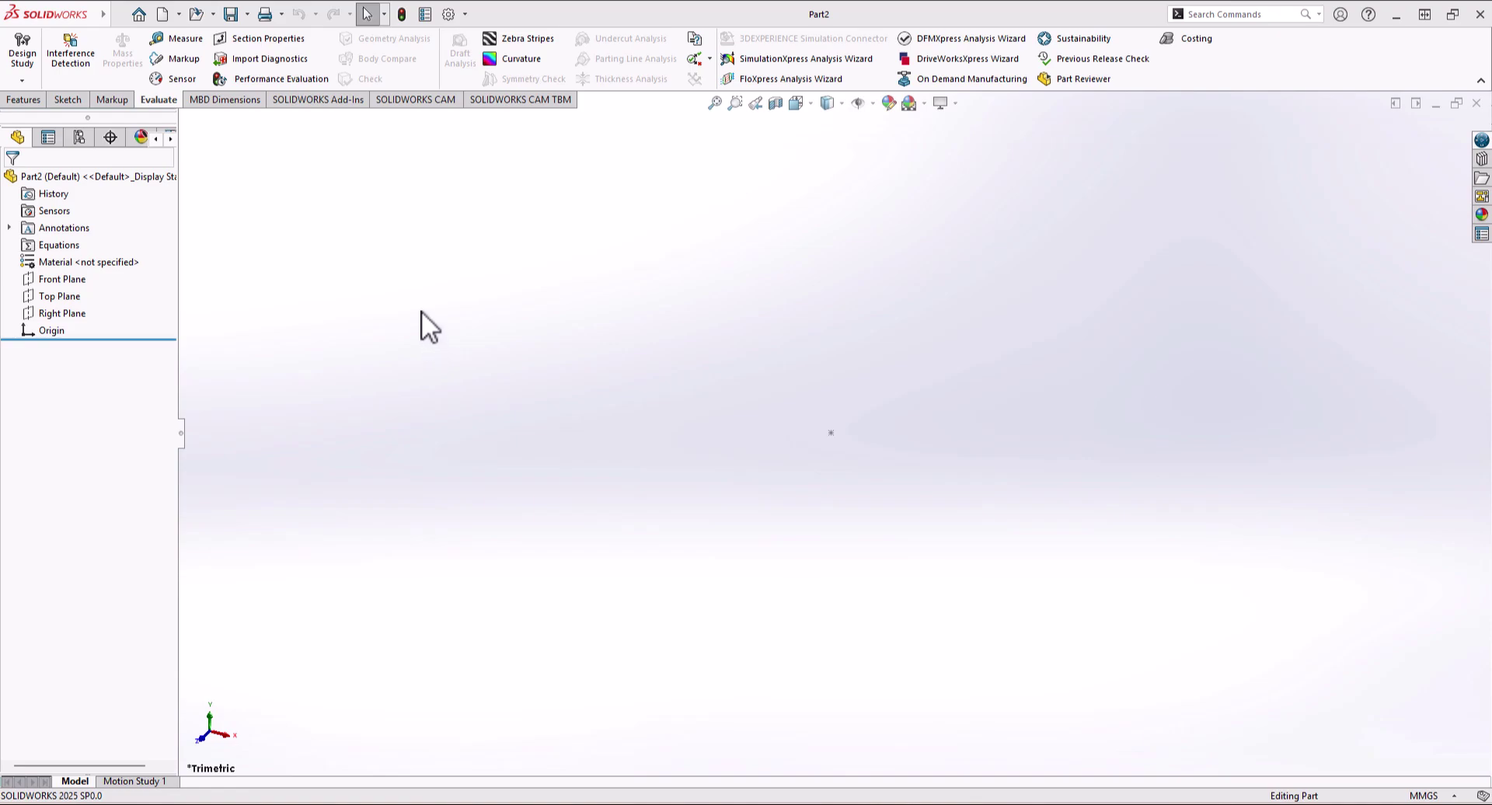
# Step: Start a new sketch on the Top Plane
pyautogui.click(60, 102)
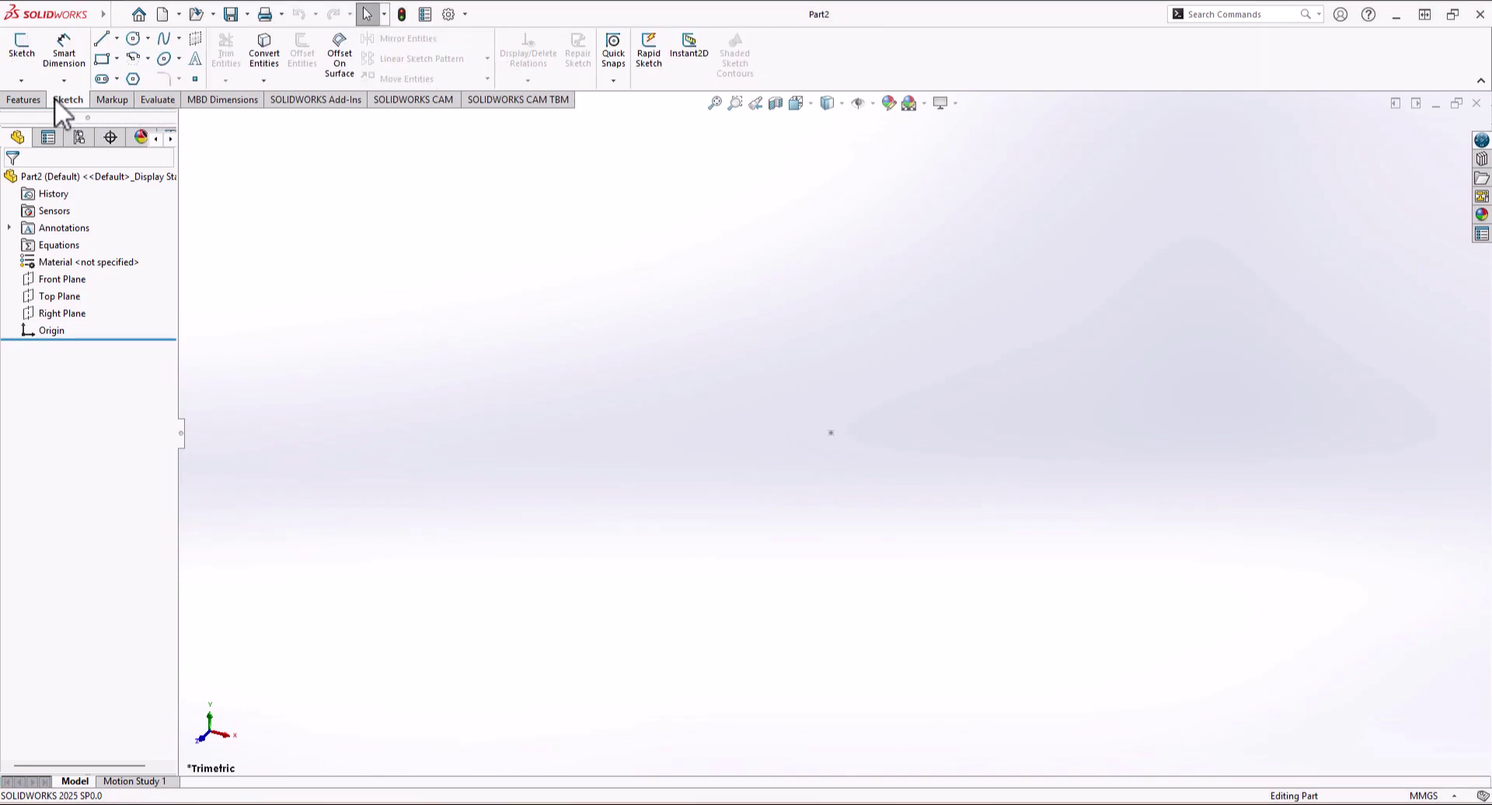
pyautogui.click(22, 48)
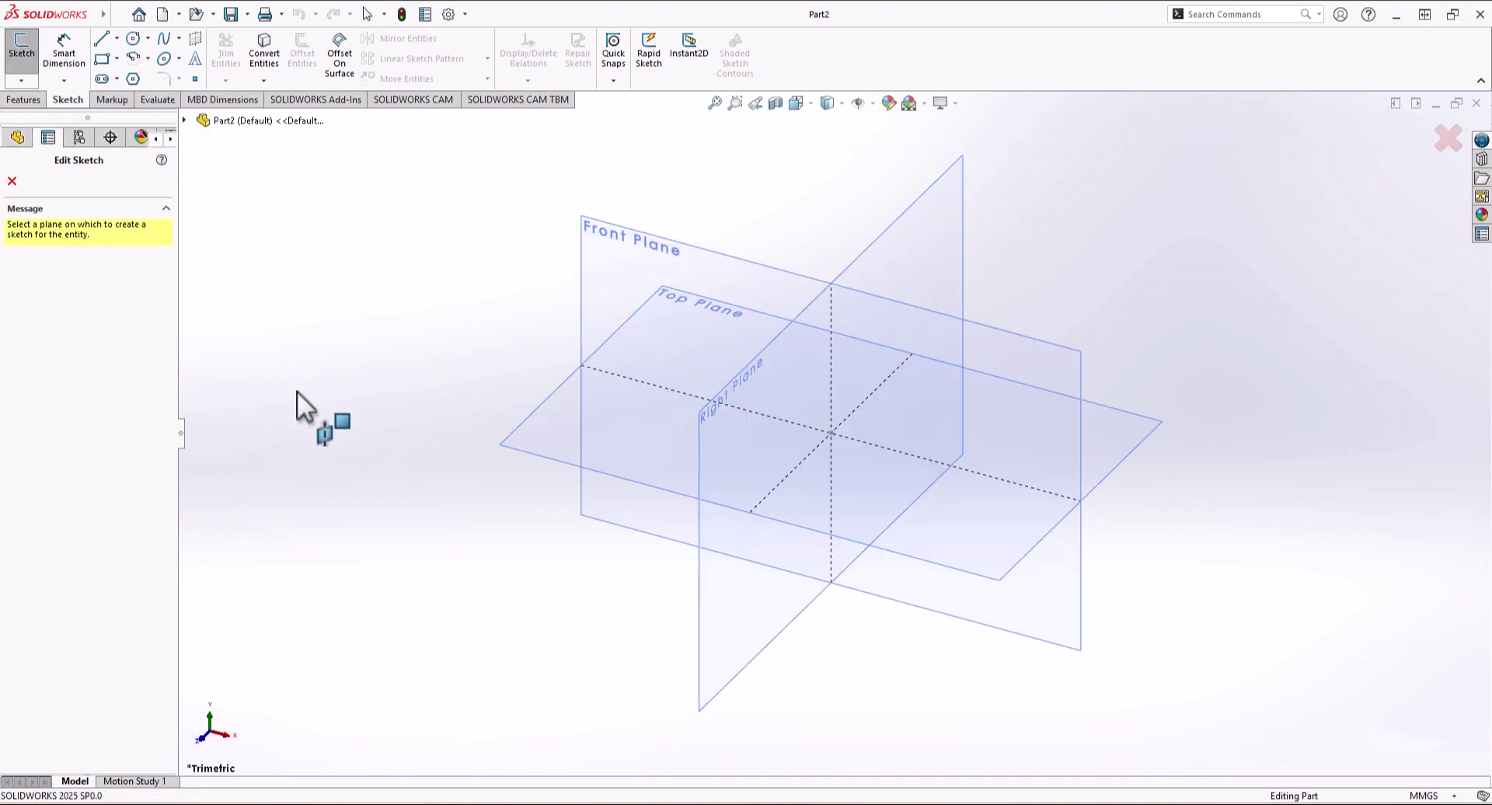
pyautogui.click(540, 425)
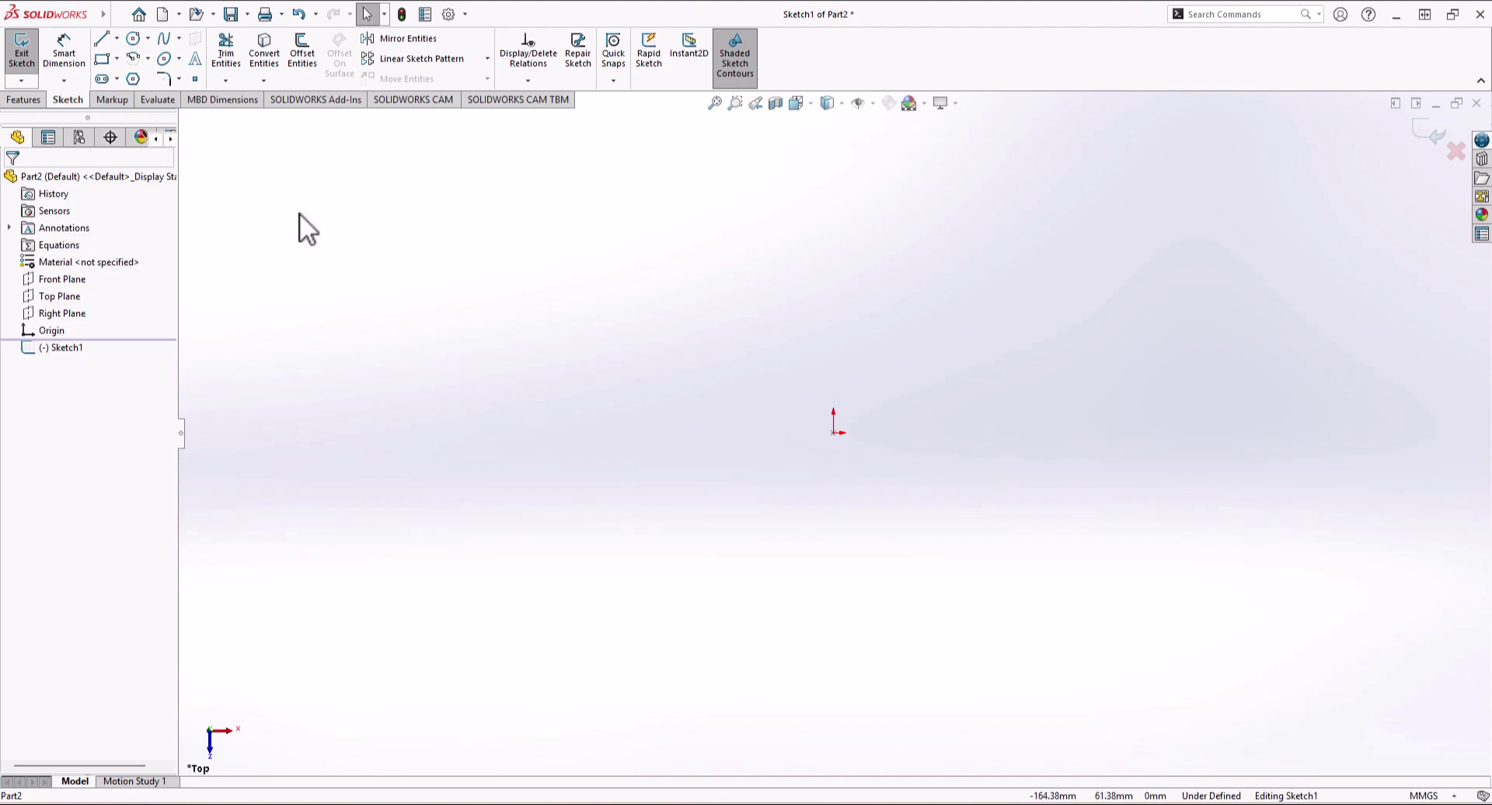
# Step: Draw a horizontal construction centerline running through the origin
pyautogui.click(117, 40)
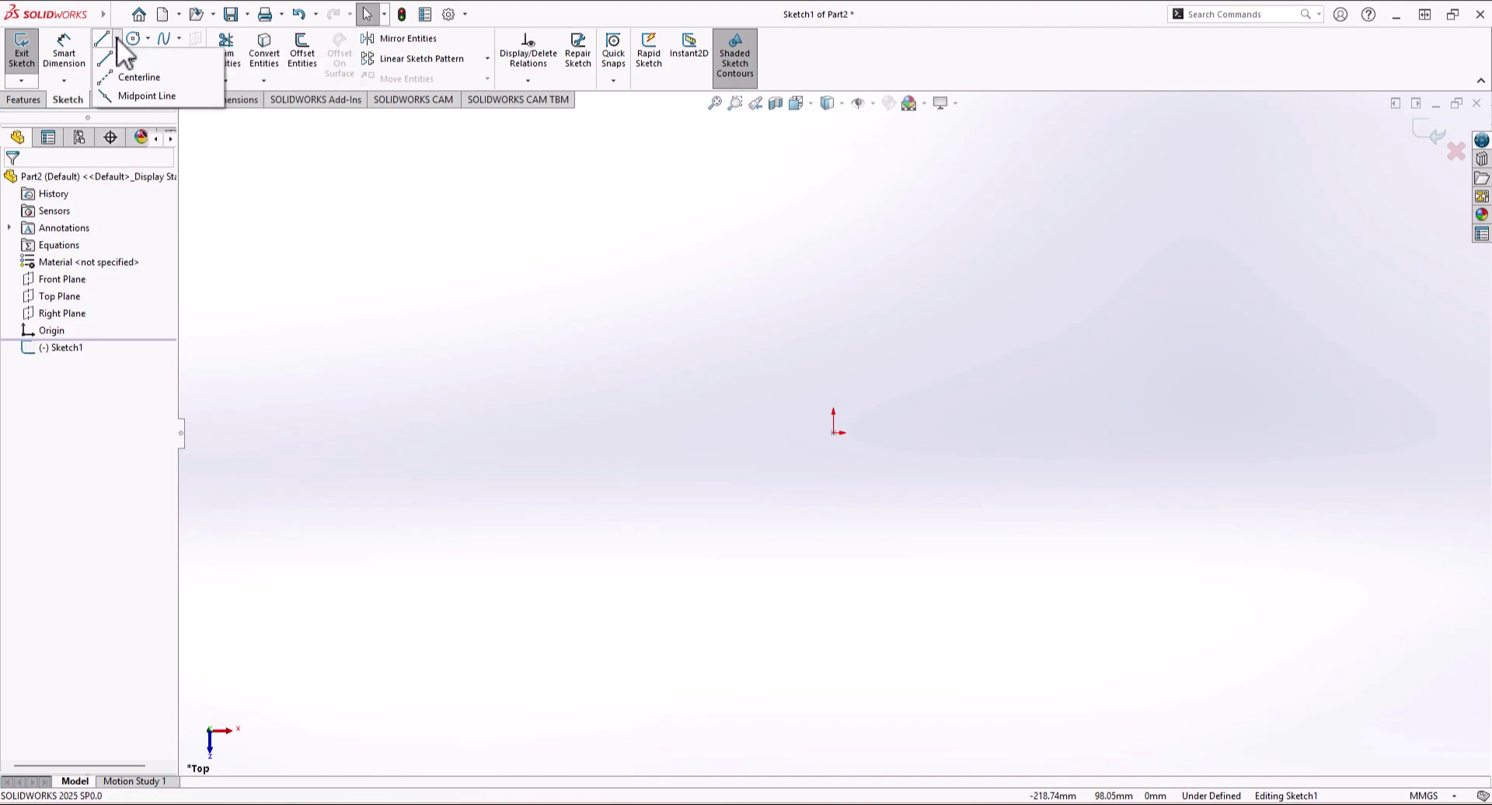
pyautogui.click(120, 78)
pyautogui.click(834, 429)
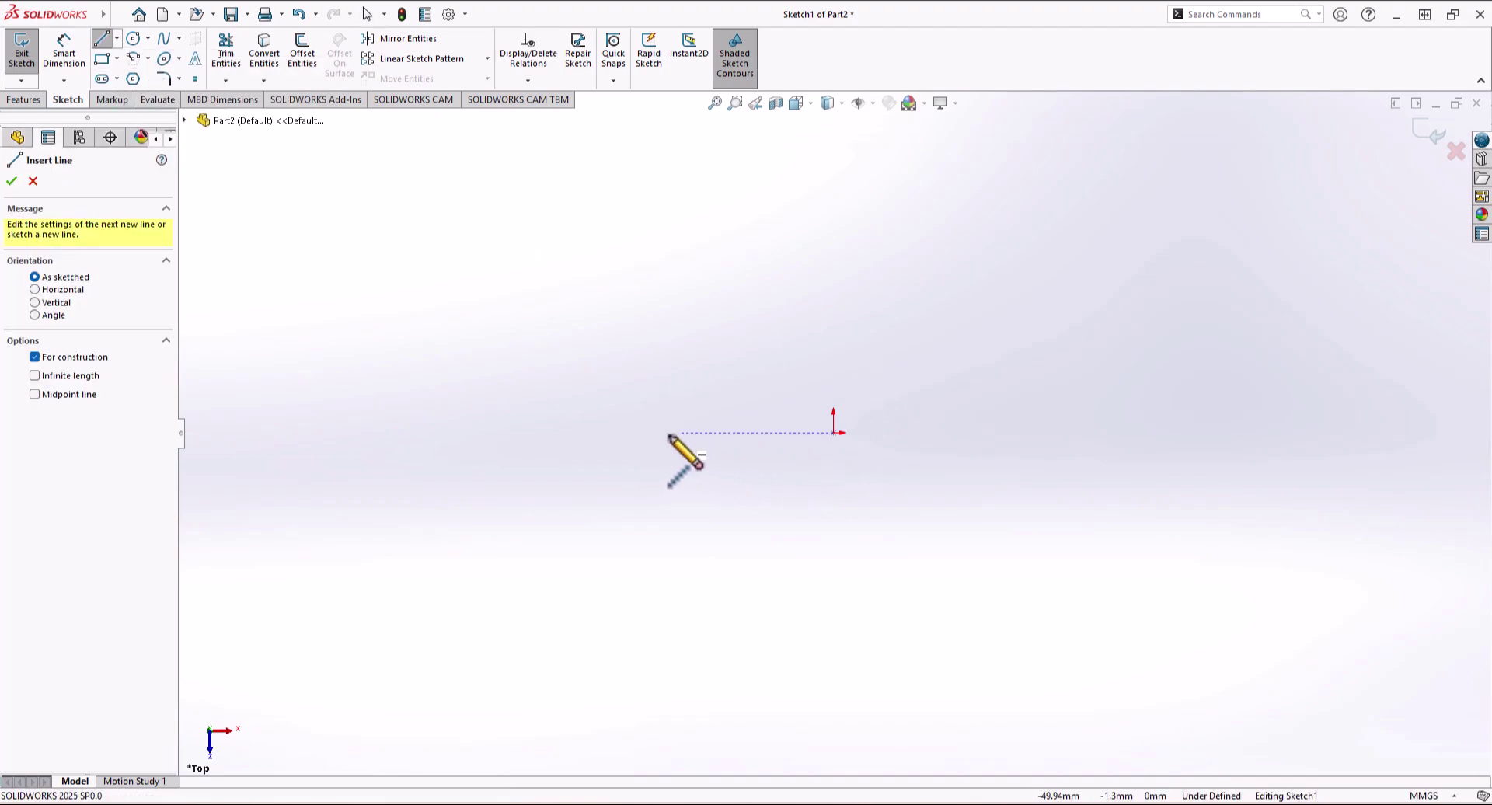
pyautogui.click(618, 433)
pyautogui.doubleClick(1217, 433)
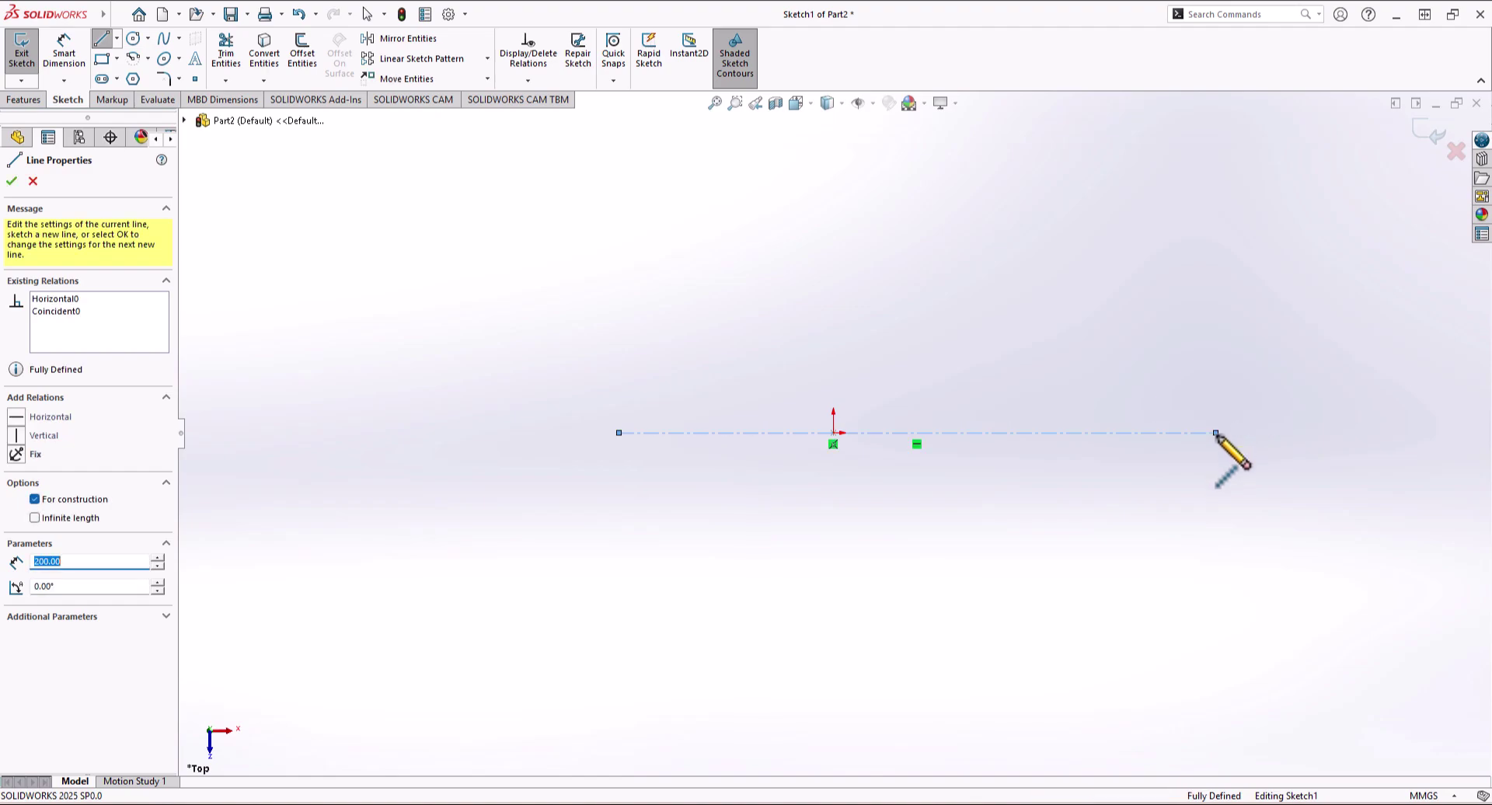
pyautogui.press('Escape')
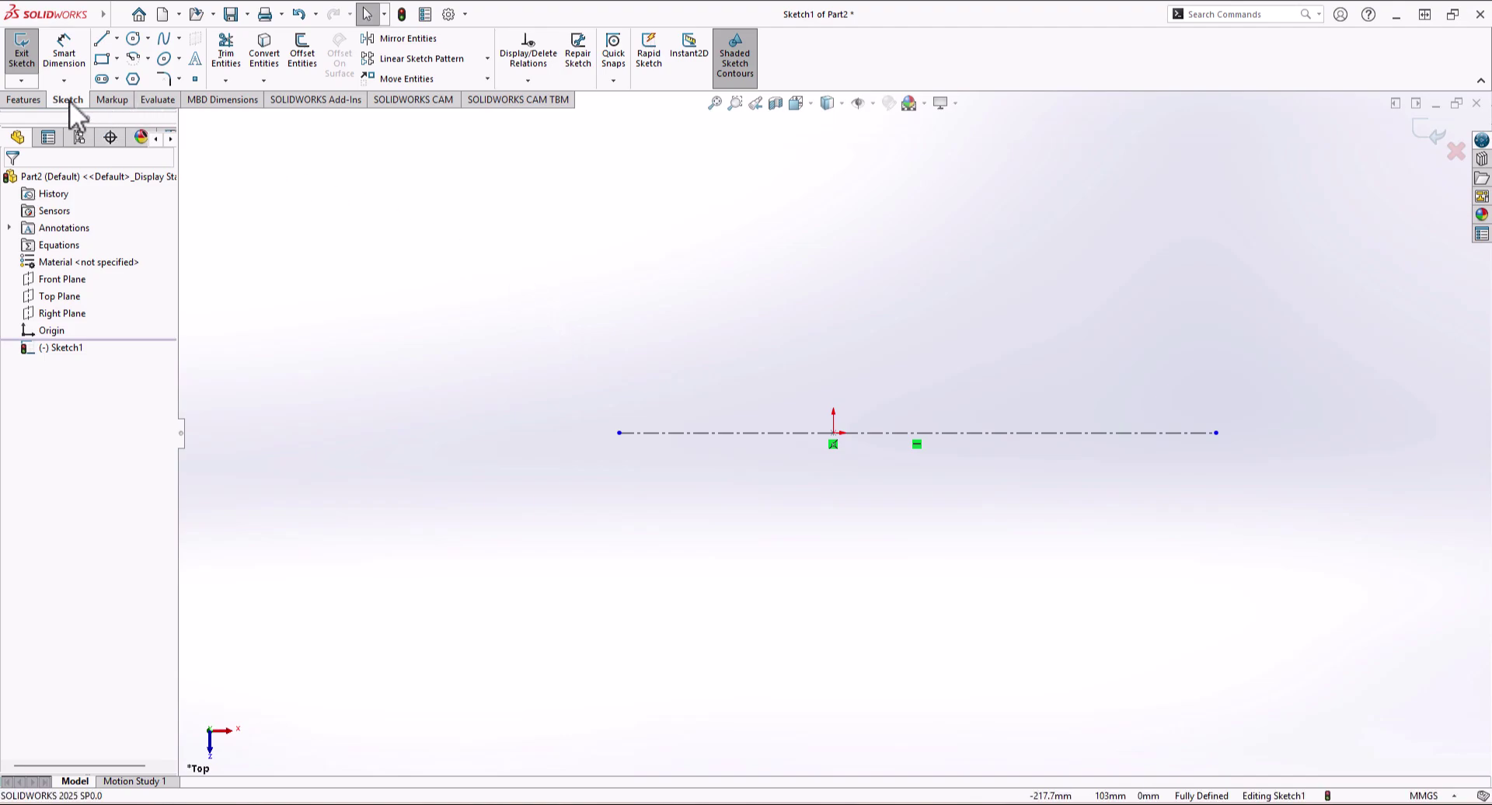
# Step: Draw a corner rectangle whose right edge reaches down past the origin
pyautogui.click(103, 59)
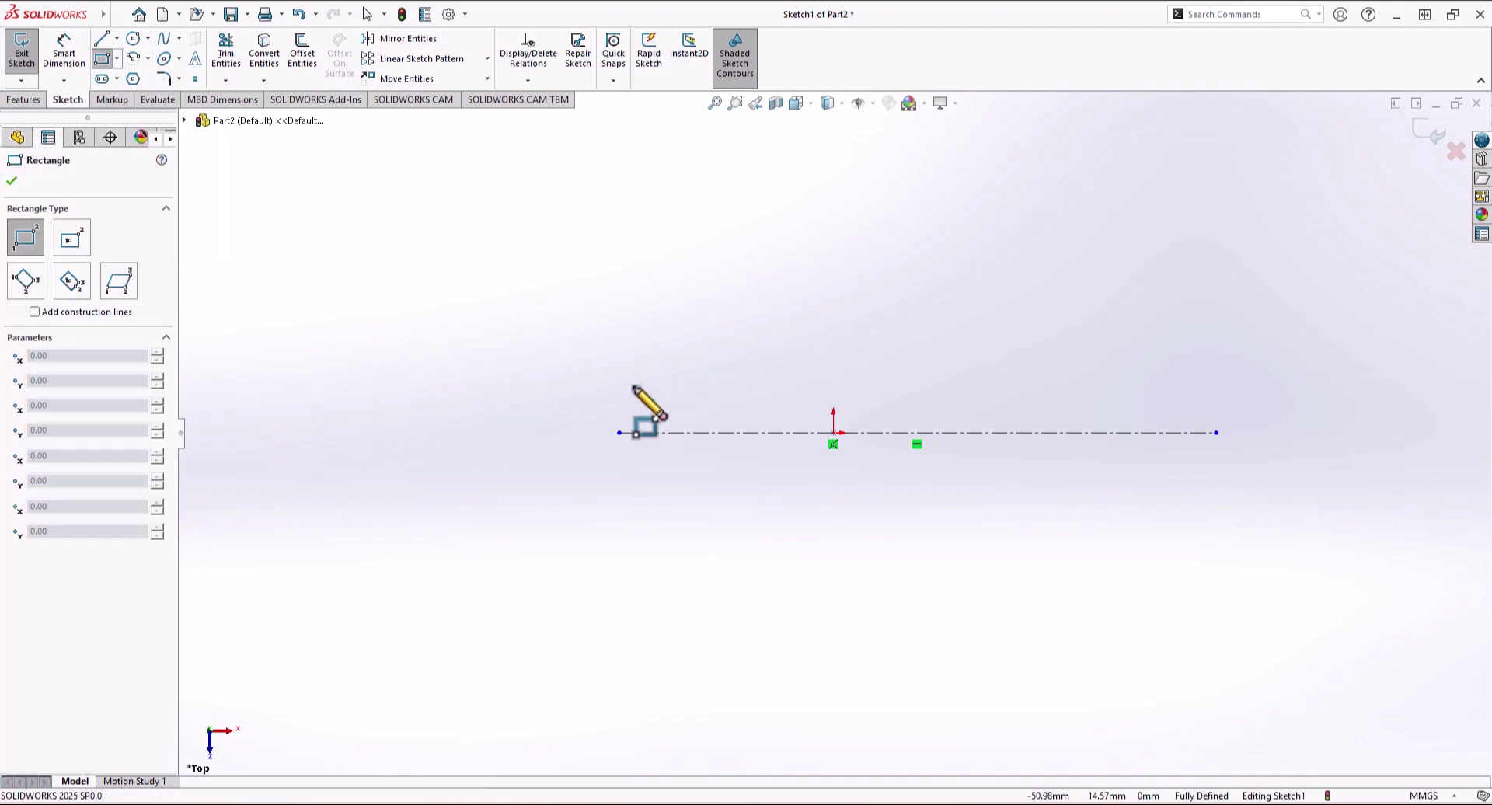
pyautogui.click(527, 344)
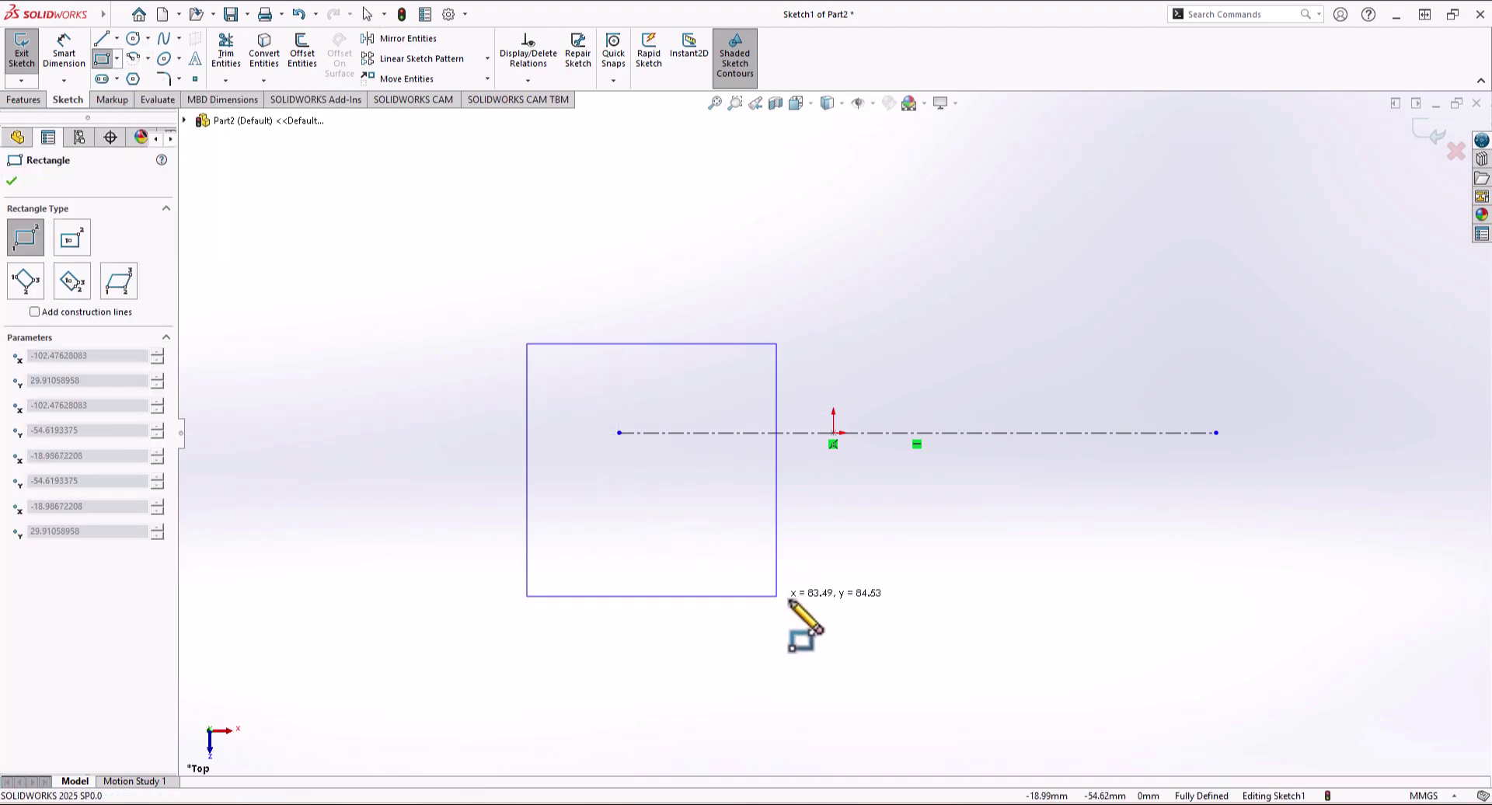
pyautogui.click(833, 549)
pyautogui.press('Escape')
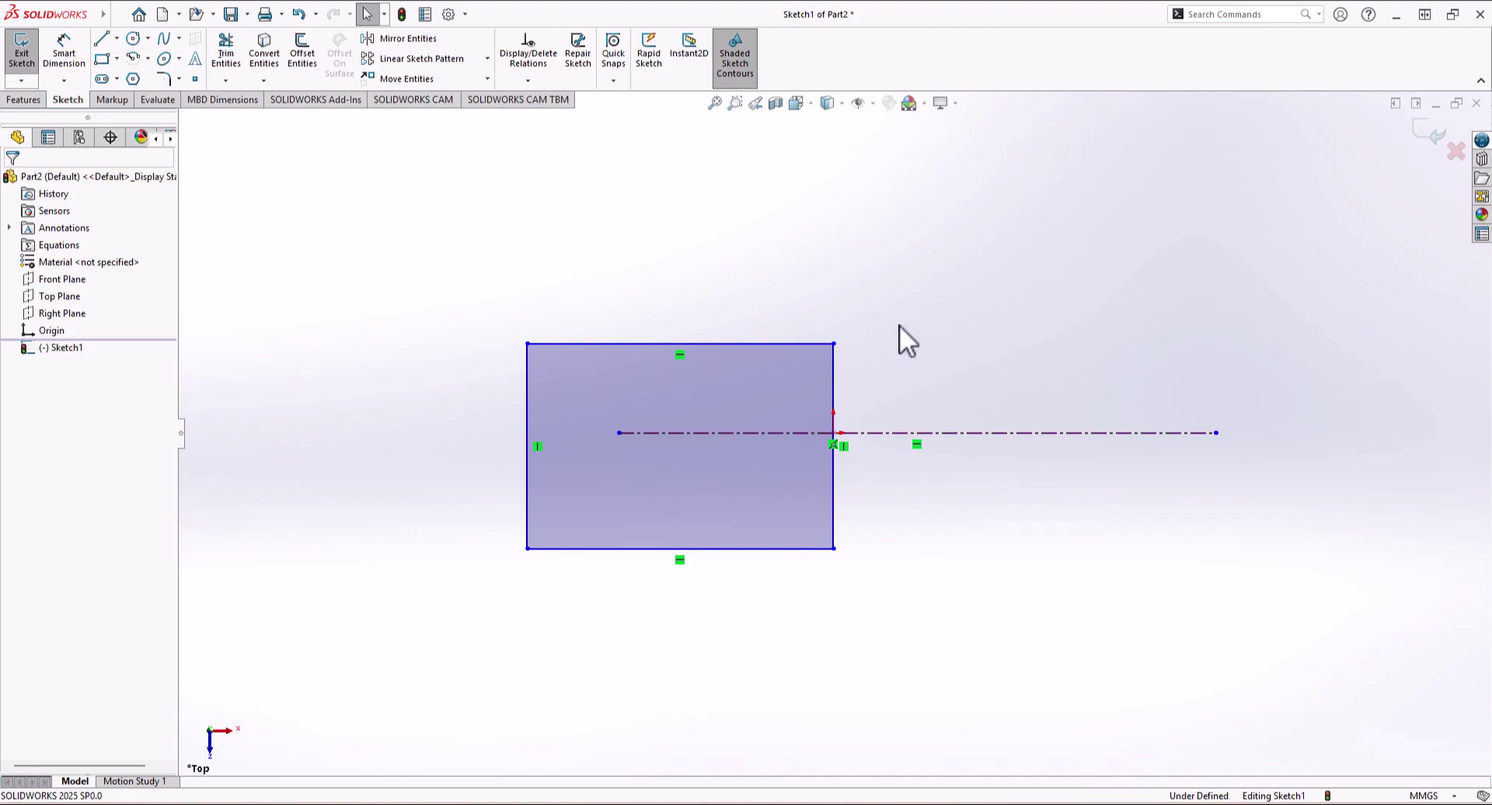
# Step: Make the rectangle's top and bottom edges symmetric about the centerline
pyautogui.click(777, 344)
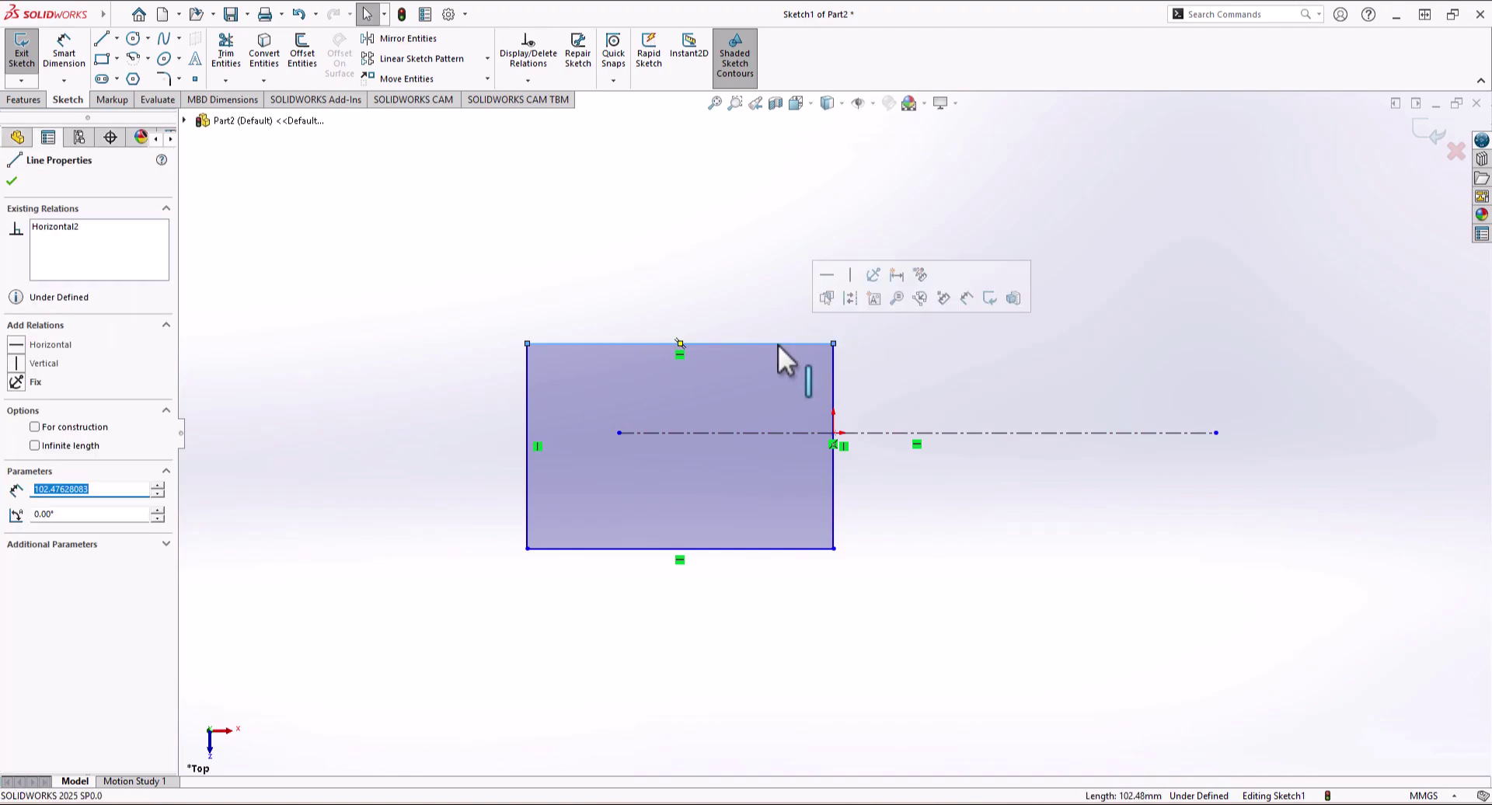
pyautogui.keyDown('ctrl'); pyautogui.click(793, 432); pyautogui.keyUp('ctrl')
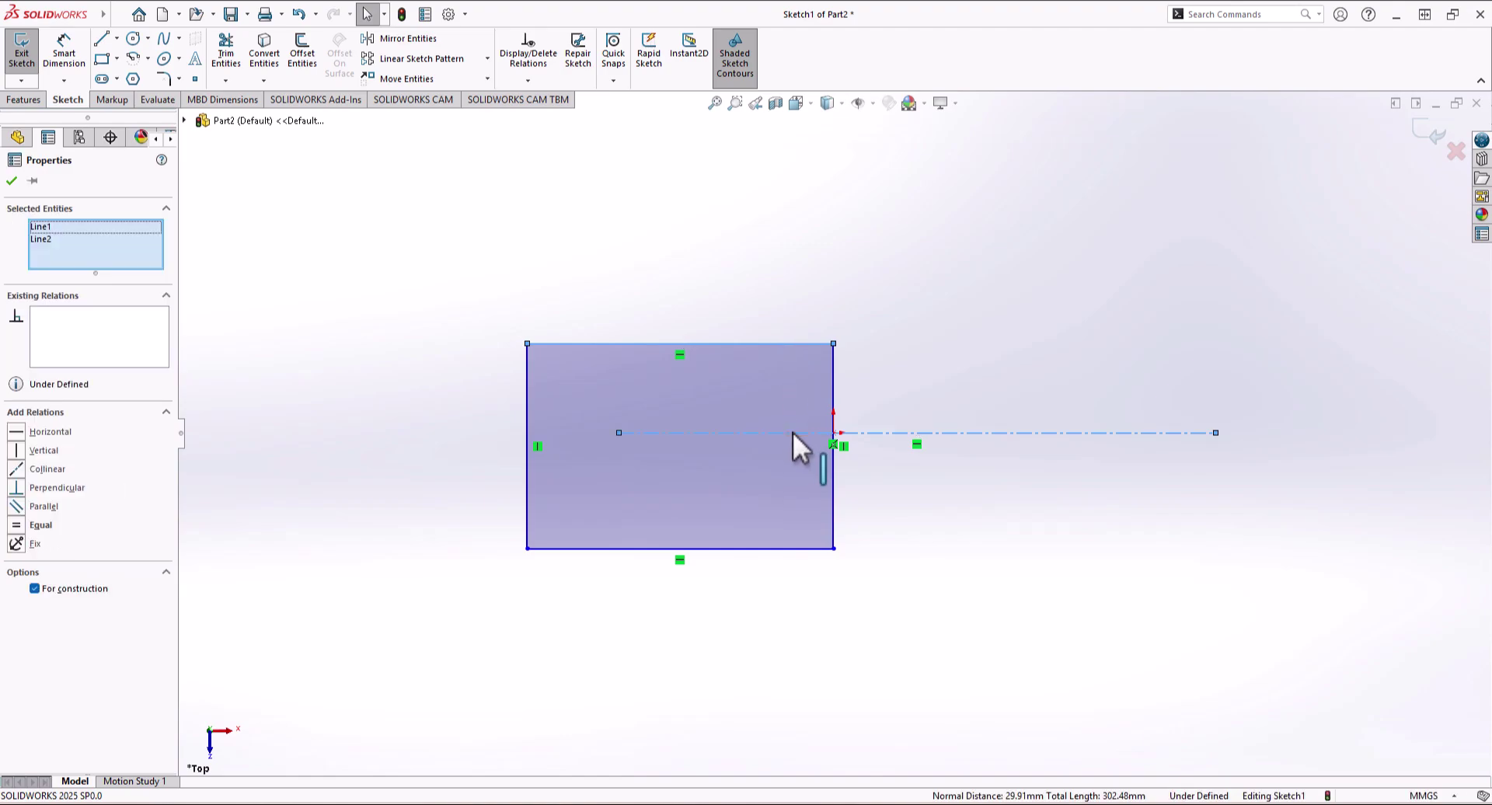
pyautogui.keyDown('ctrl'); pyautogui.click(746, 548); pyautogui.keyUp('ctrl')
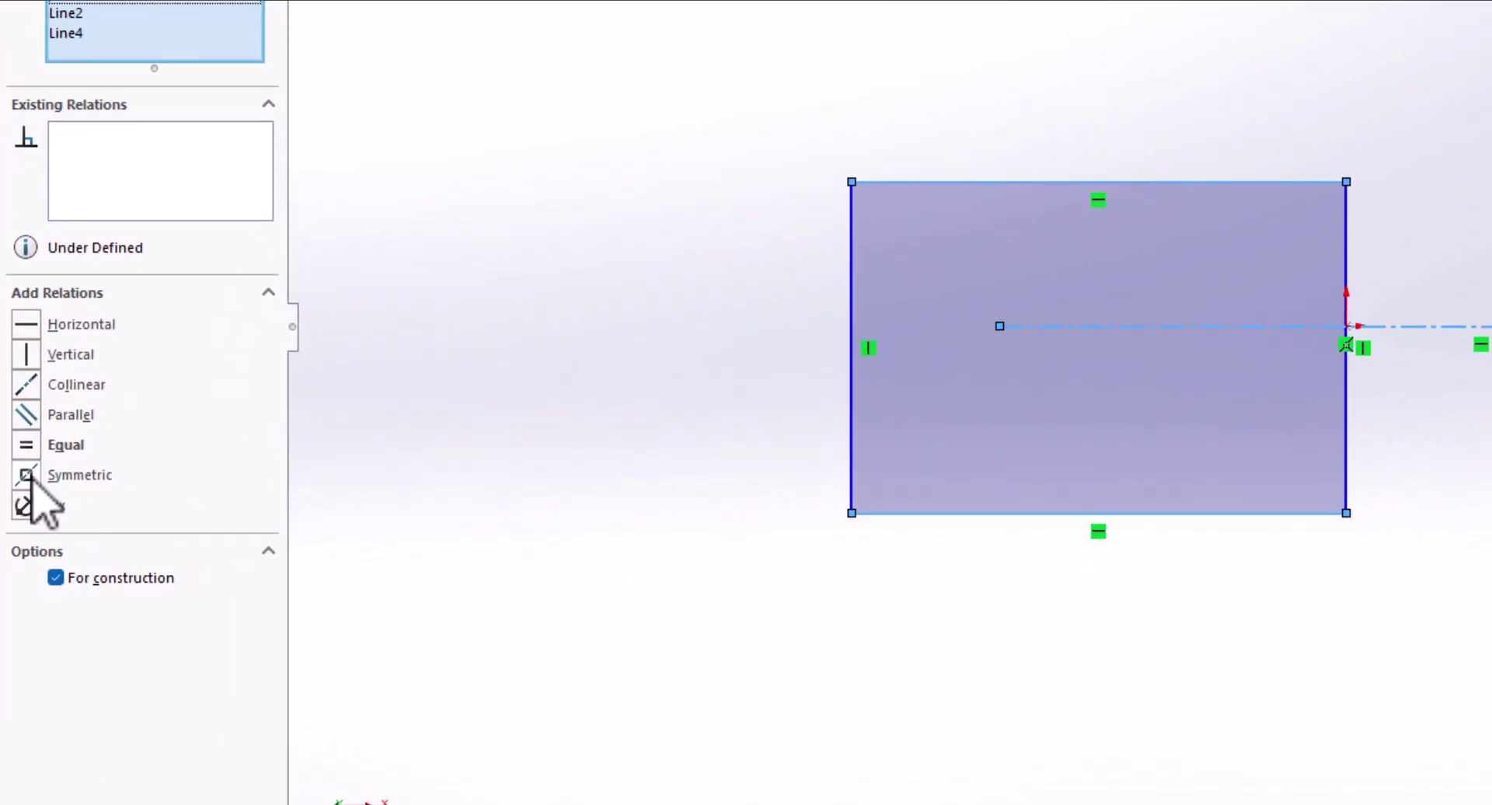
pyautogui.click(27, 476)
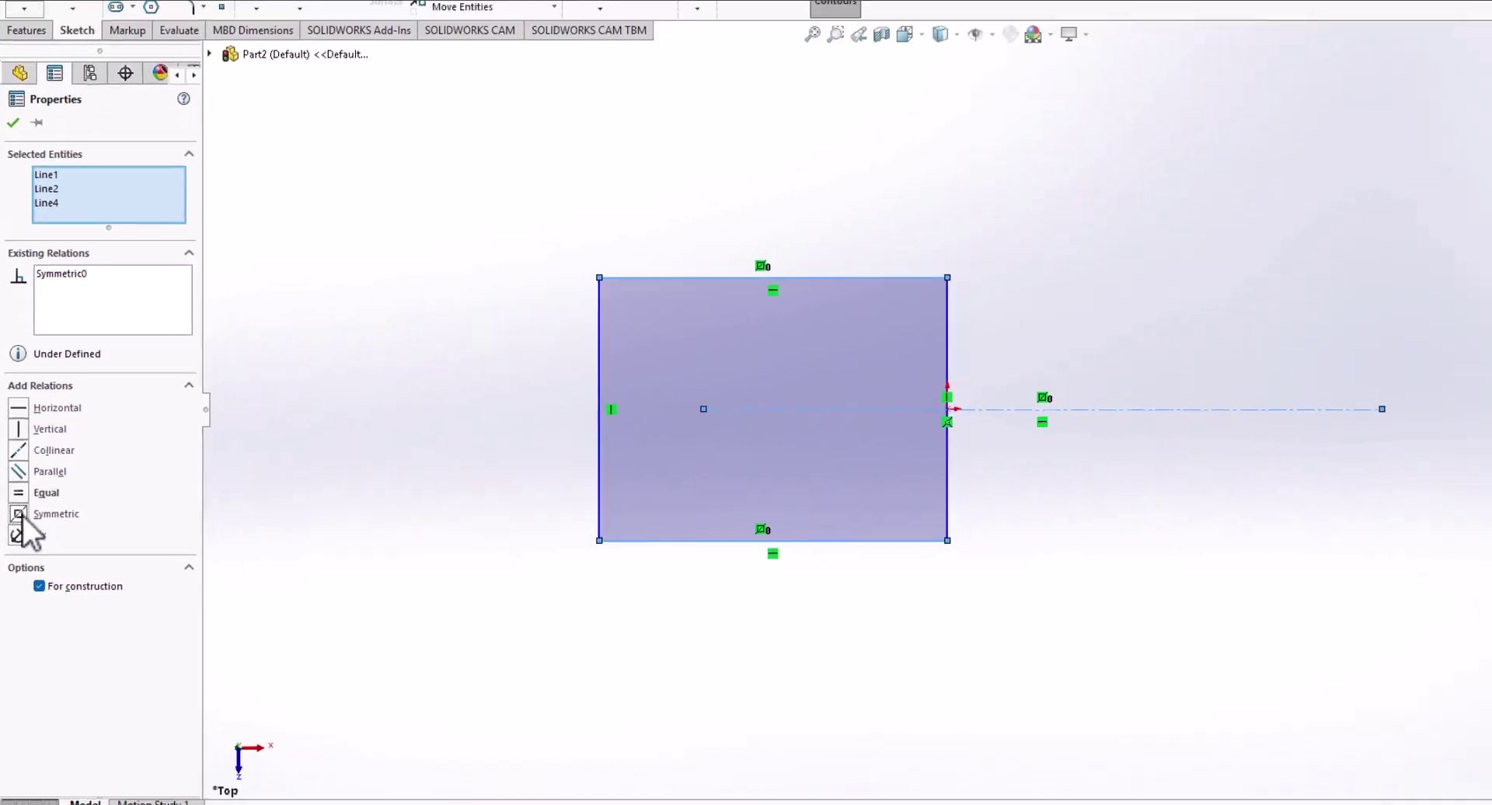
pyautogui.click(554, 359)
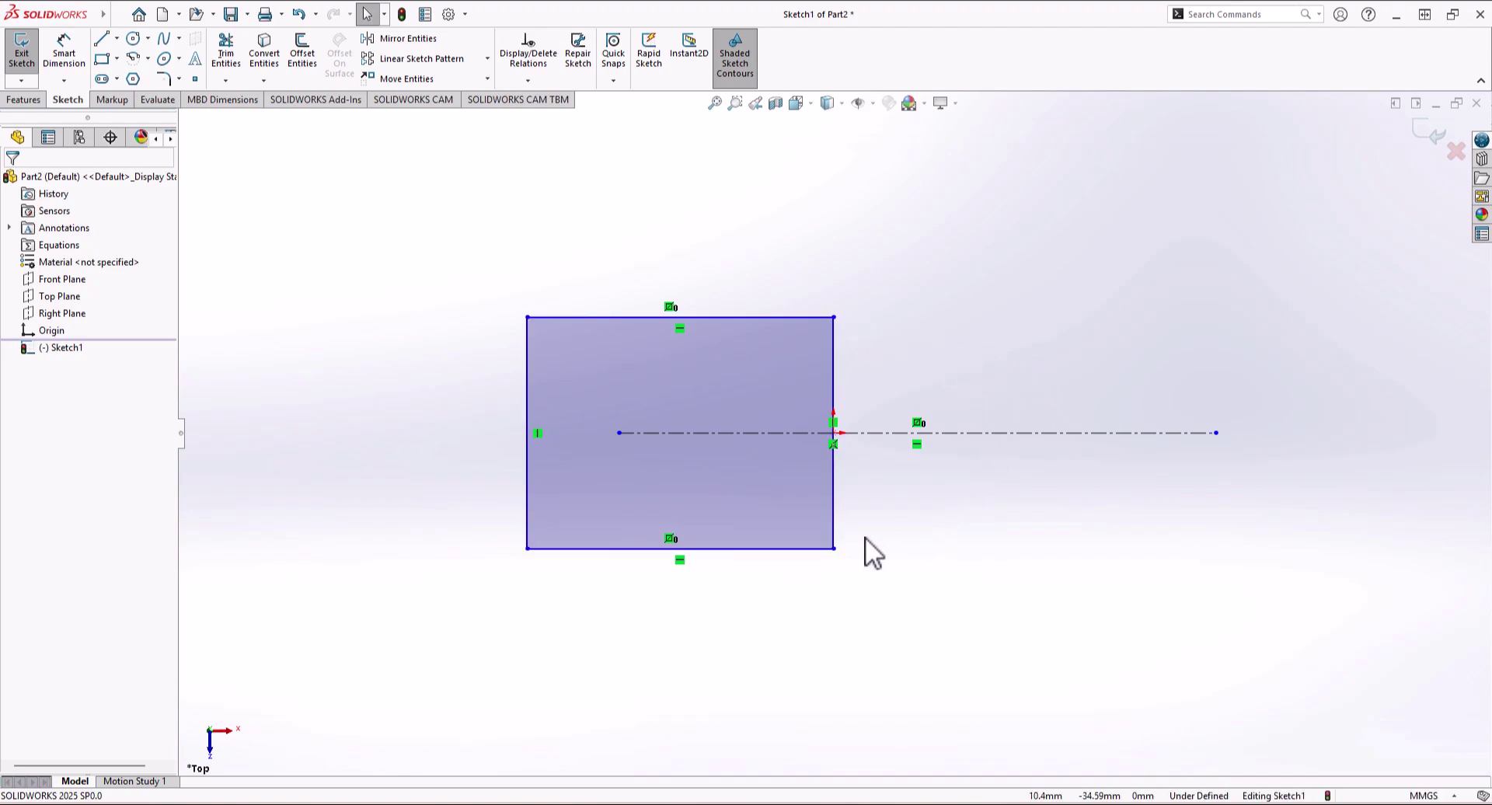
# Step: Draw a centre-point arc on the right edge's midpoint from the top-right to bottom-right corner
pyautogui.click(134, 59)
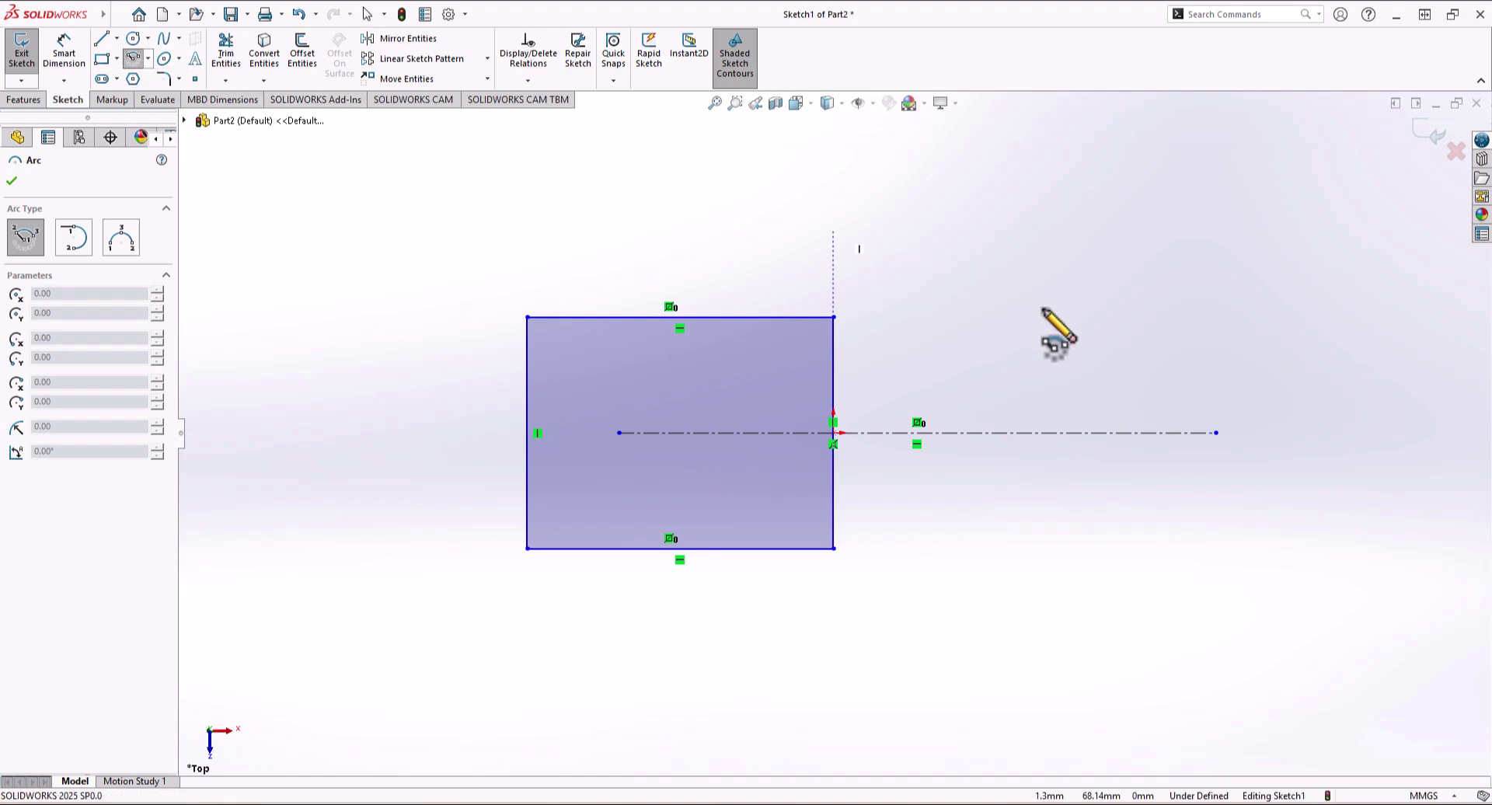
pyautogui.click(833, 433)
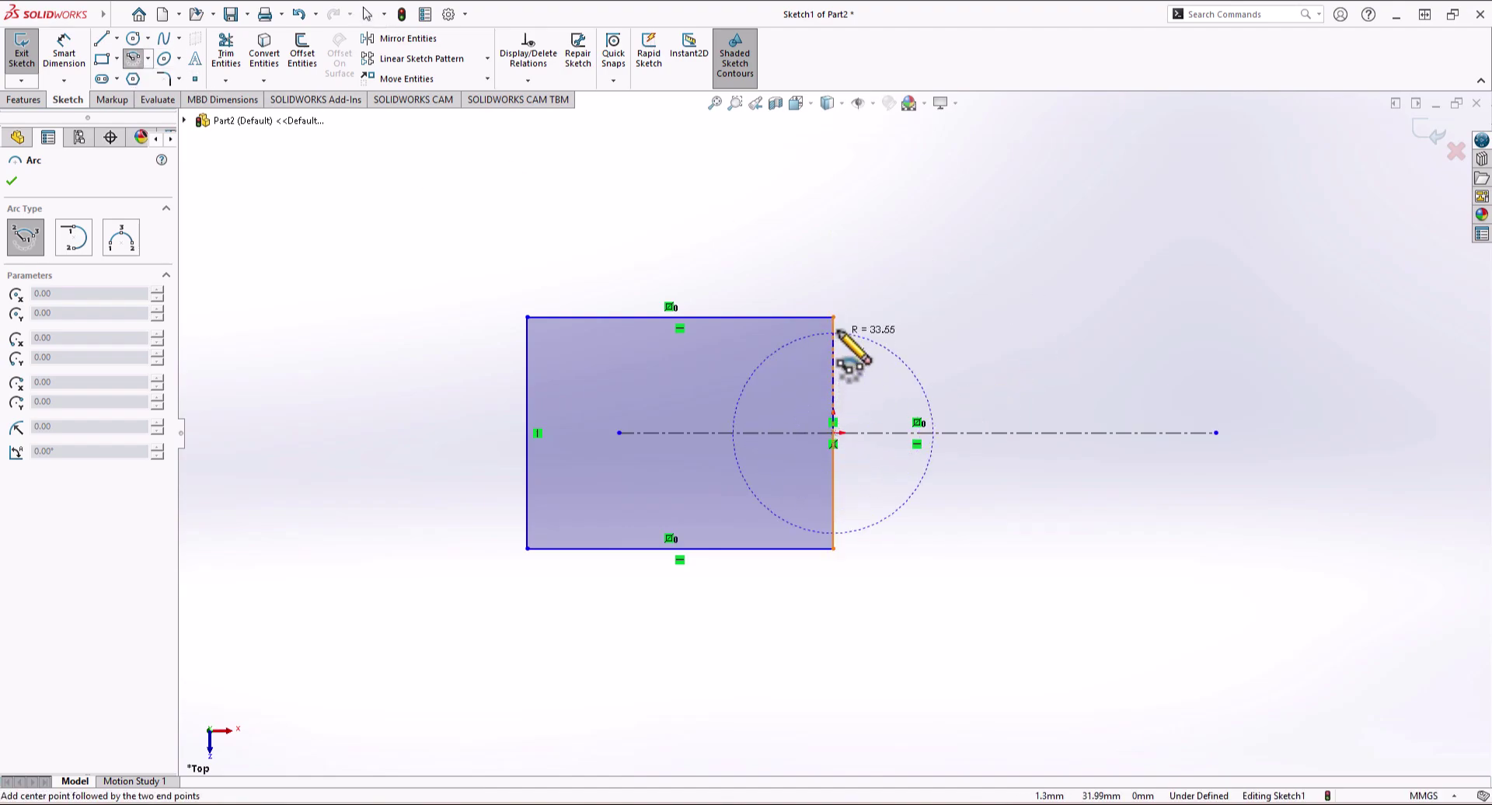
pyautogui.click(834, 317)
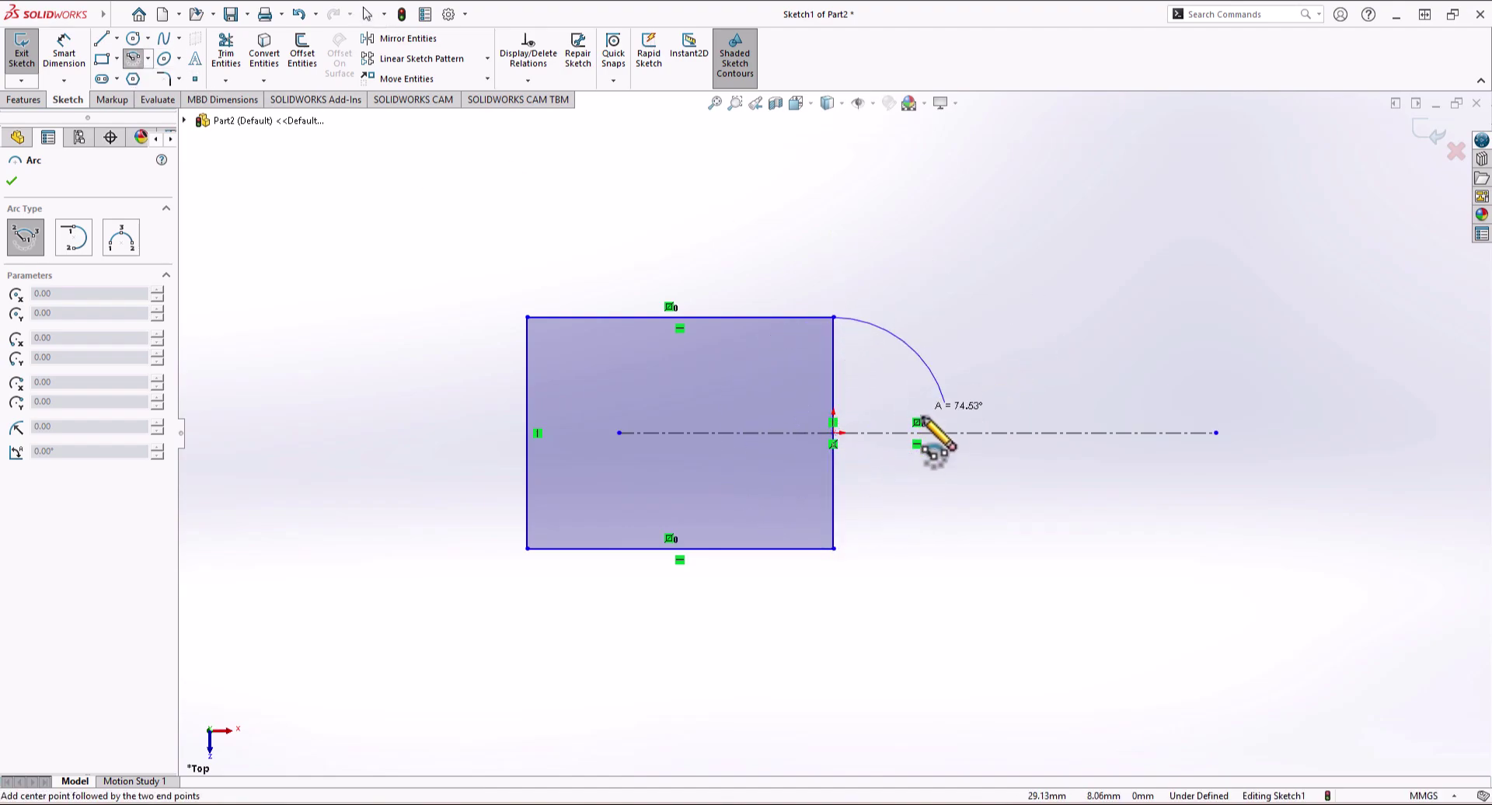
pyautogui.click(834, 549)
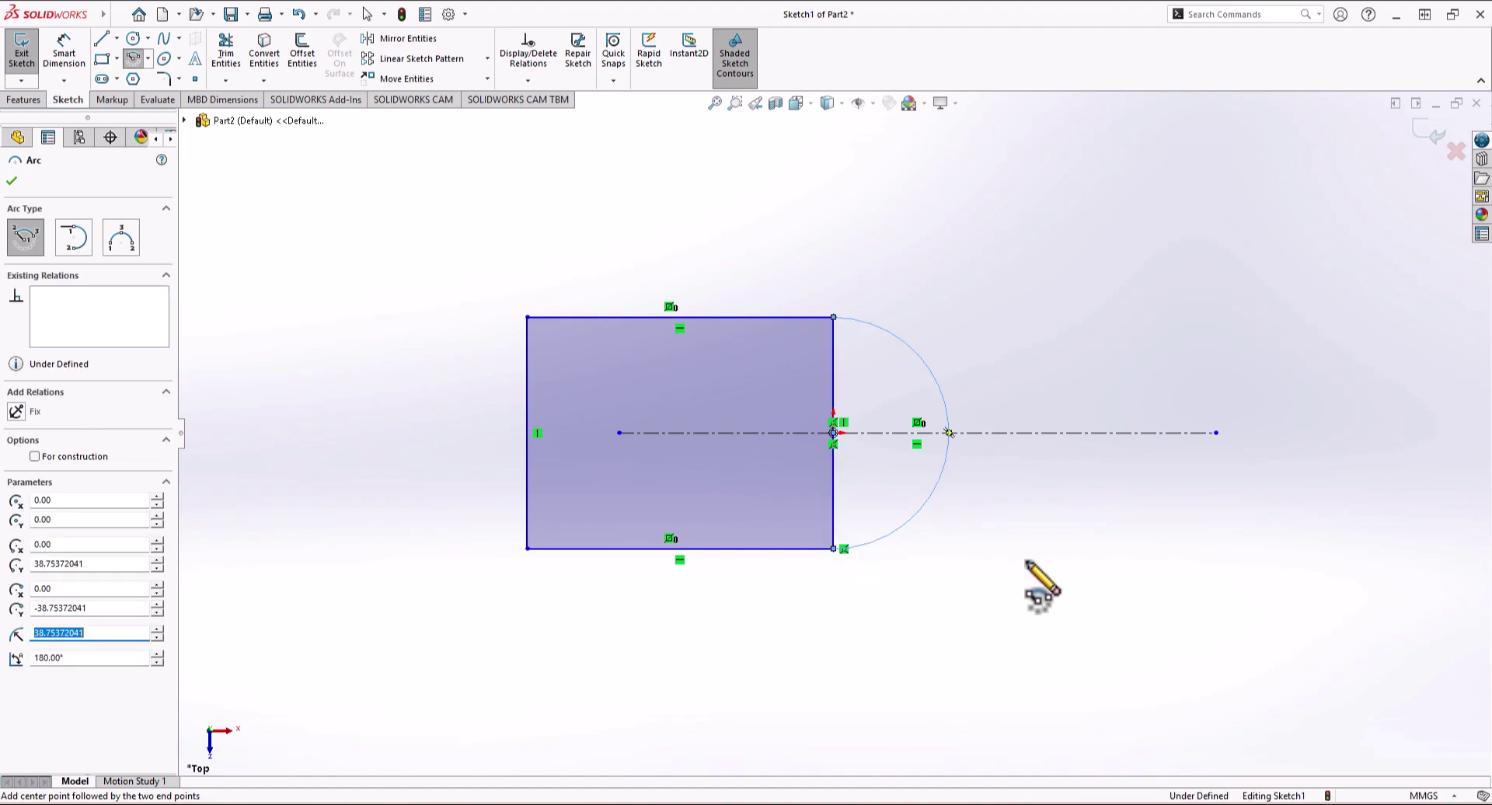
pyautogui.press('Escape')
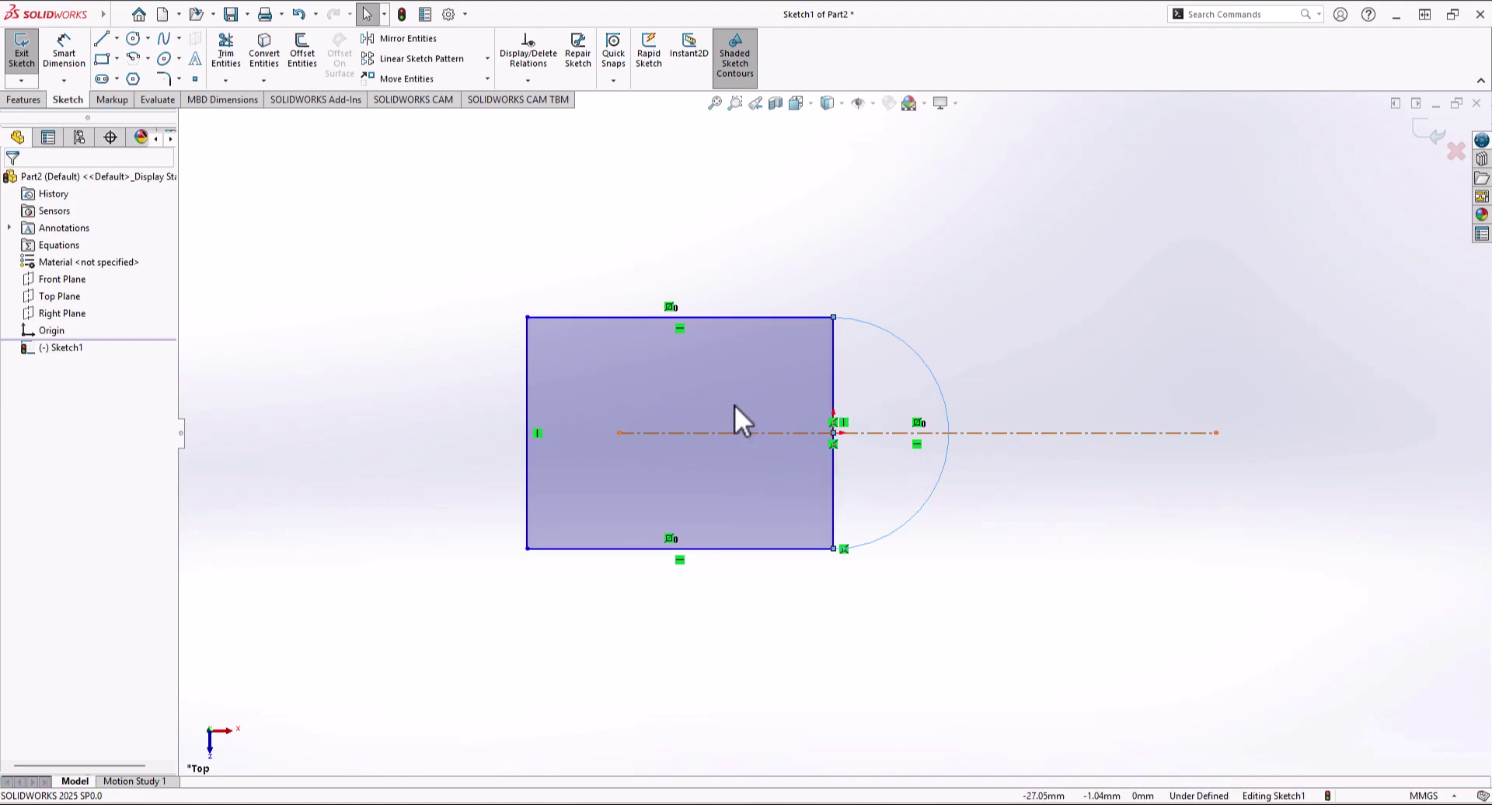
# Step: Draw a straight slot along the centerline, starting at the right edge's midpoint and extending left
pyautogui.click(101, 79)
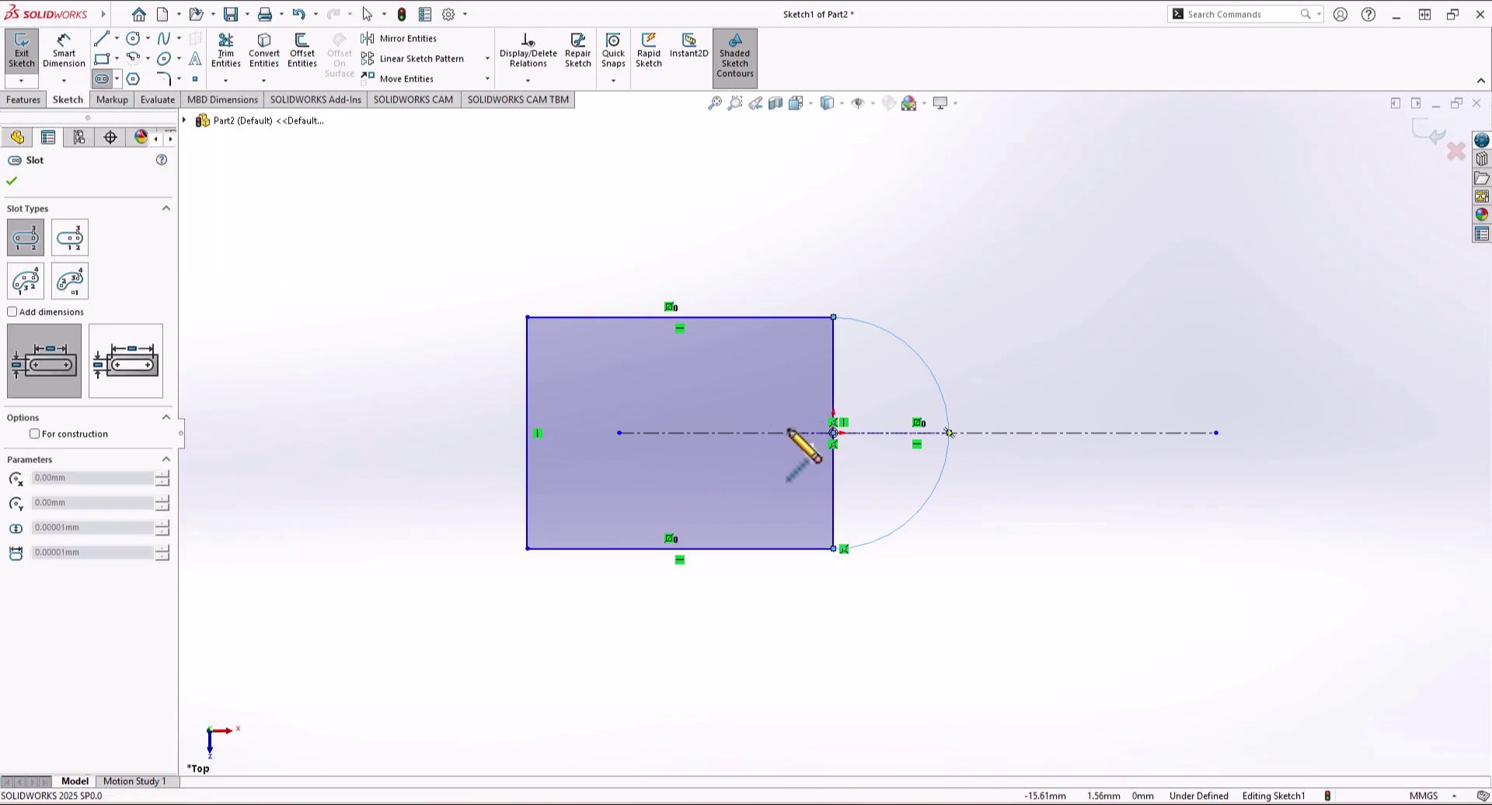
pyautogui.click(834, 432)
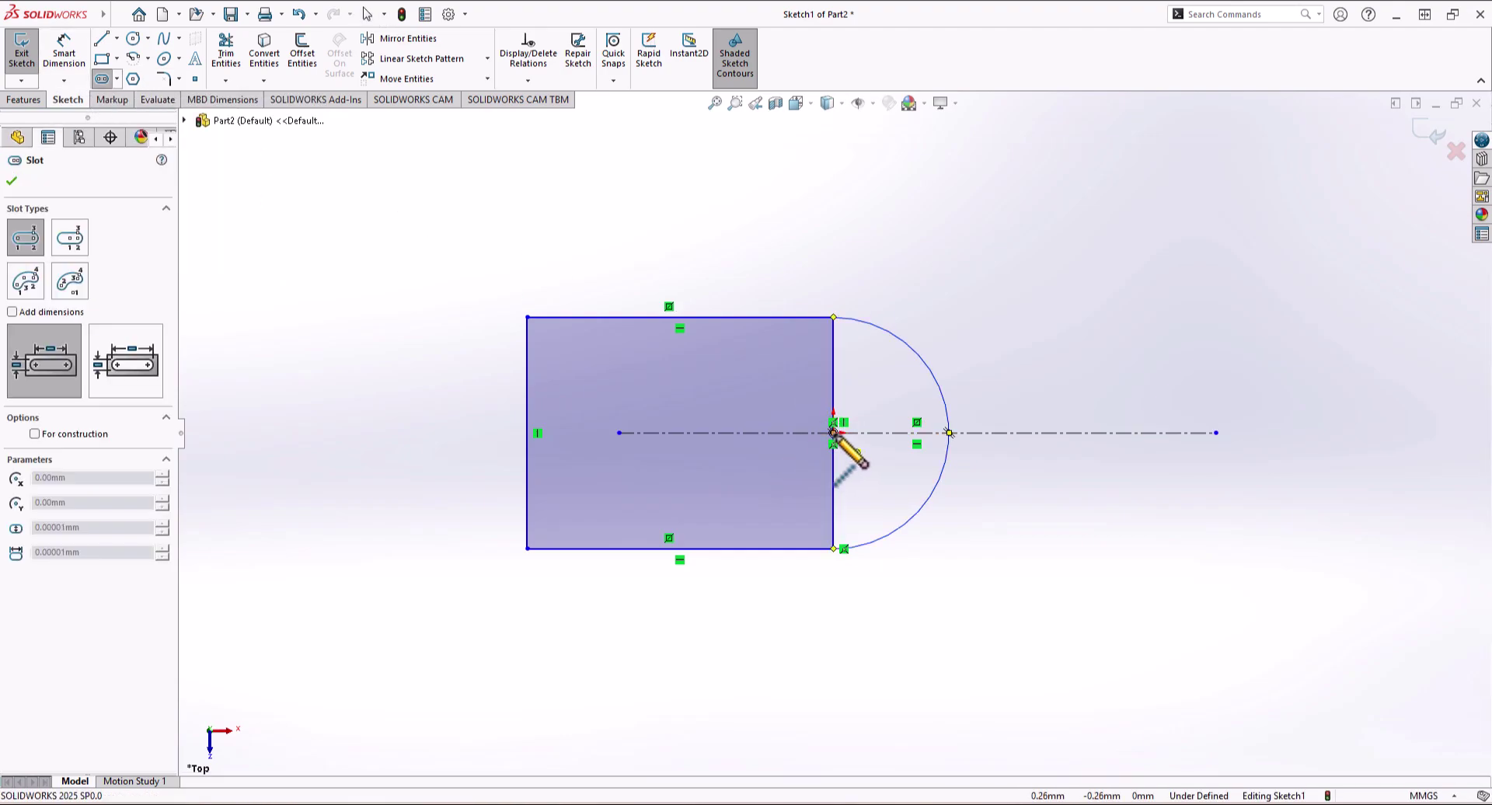
pyautogui.click(723, 433)
pyautogui.click(768, 390)
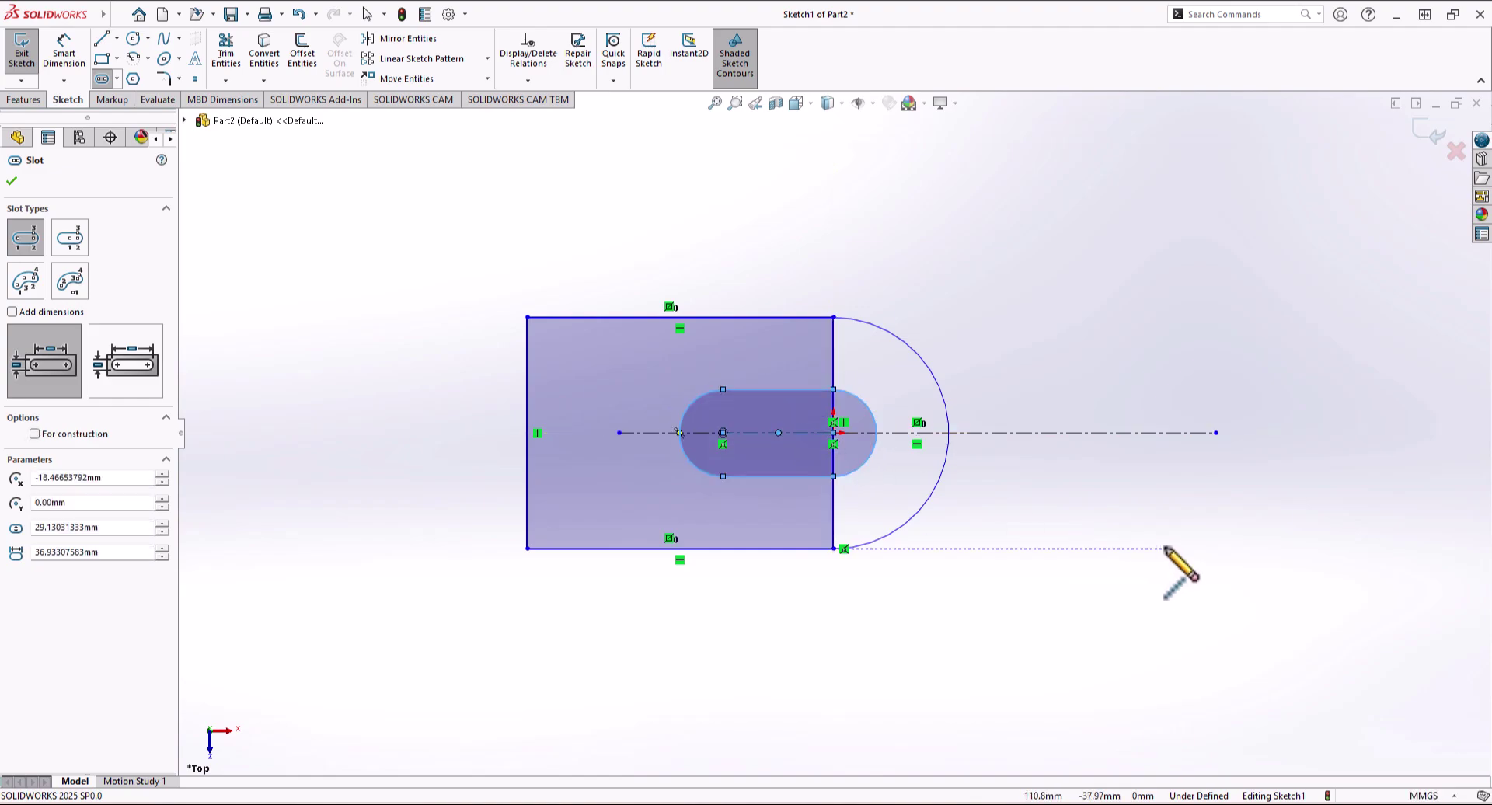
pyautogui.press('Escape')
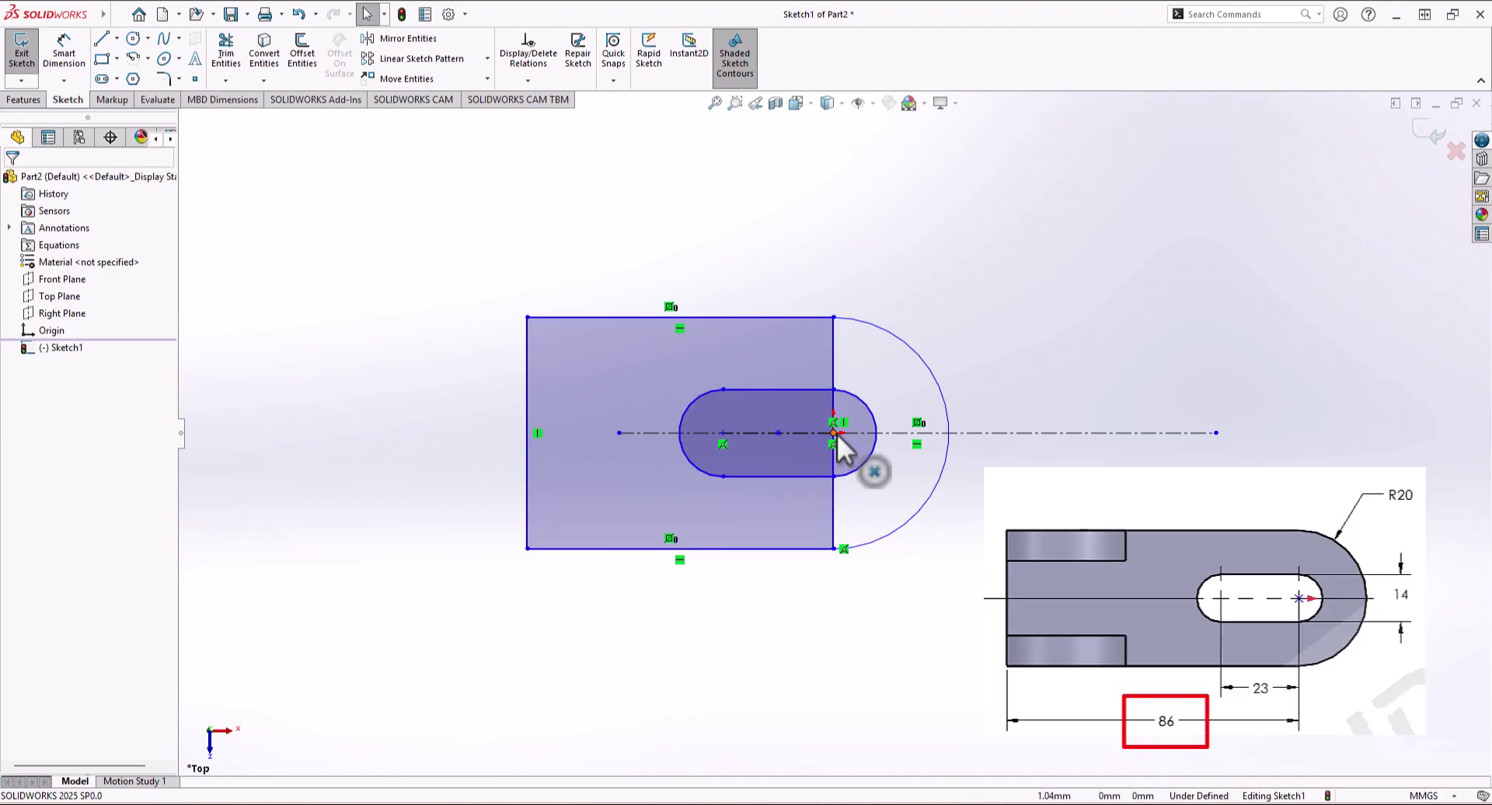
pyautogui.click(66, 56)
pyautogui.click(527, 497)
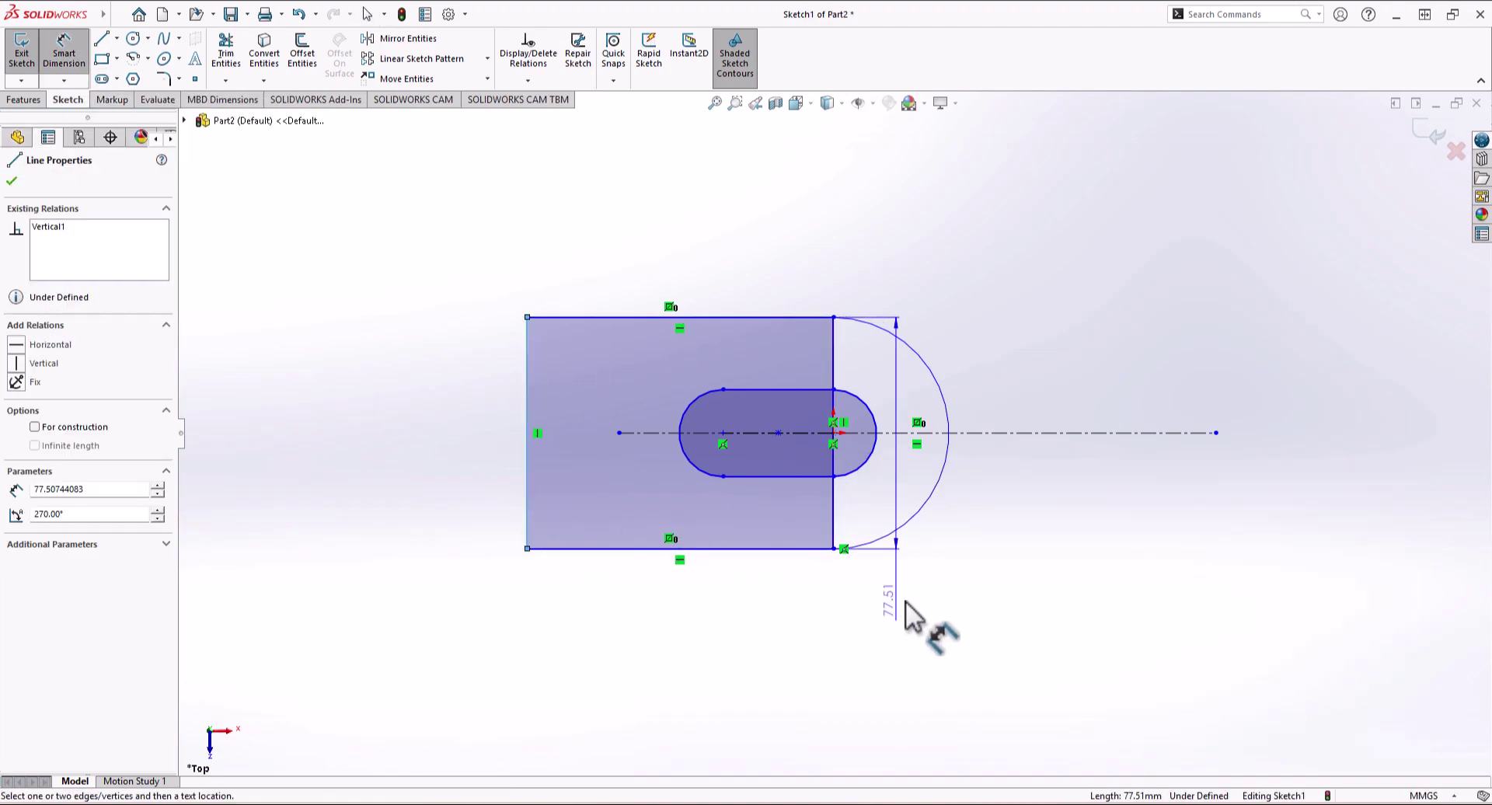
# Step: Dimension the plate length 86 from the left edge to the arc centre, and the end arc R20
pyautogui.click(834, 434)
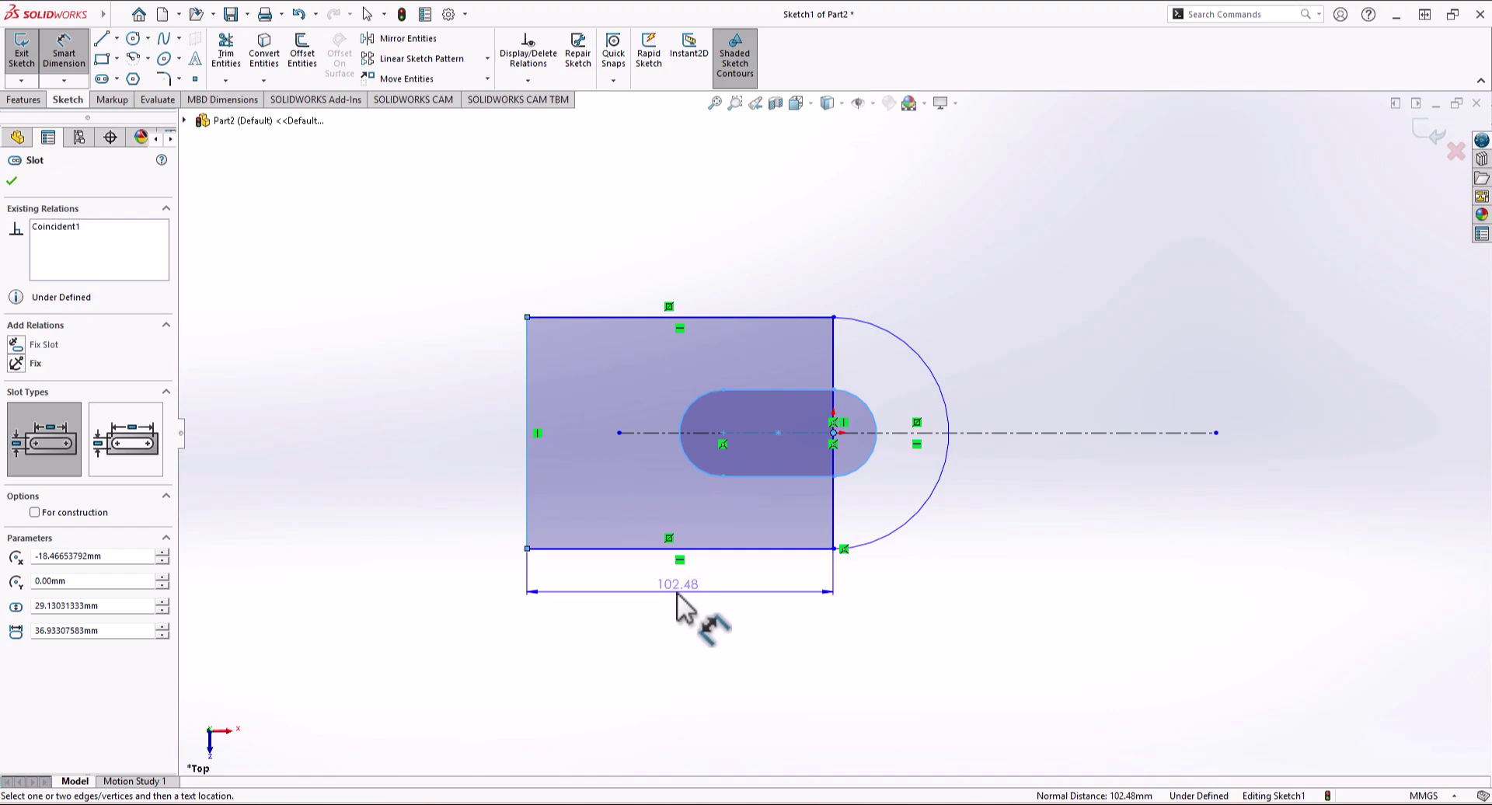
pyautogui.click(683, 592)
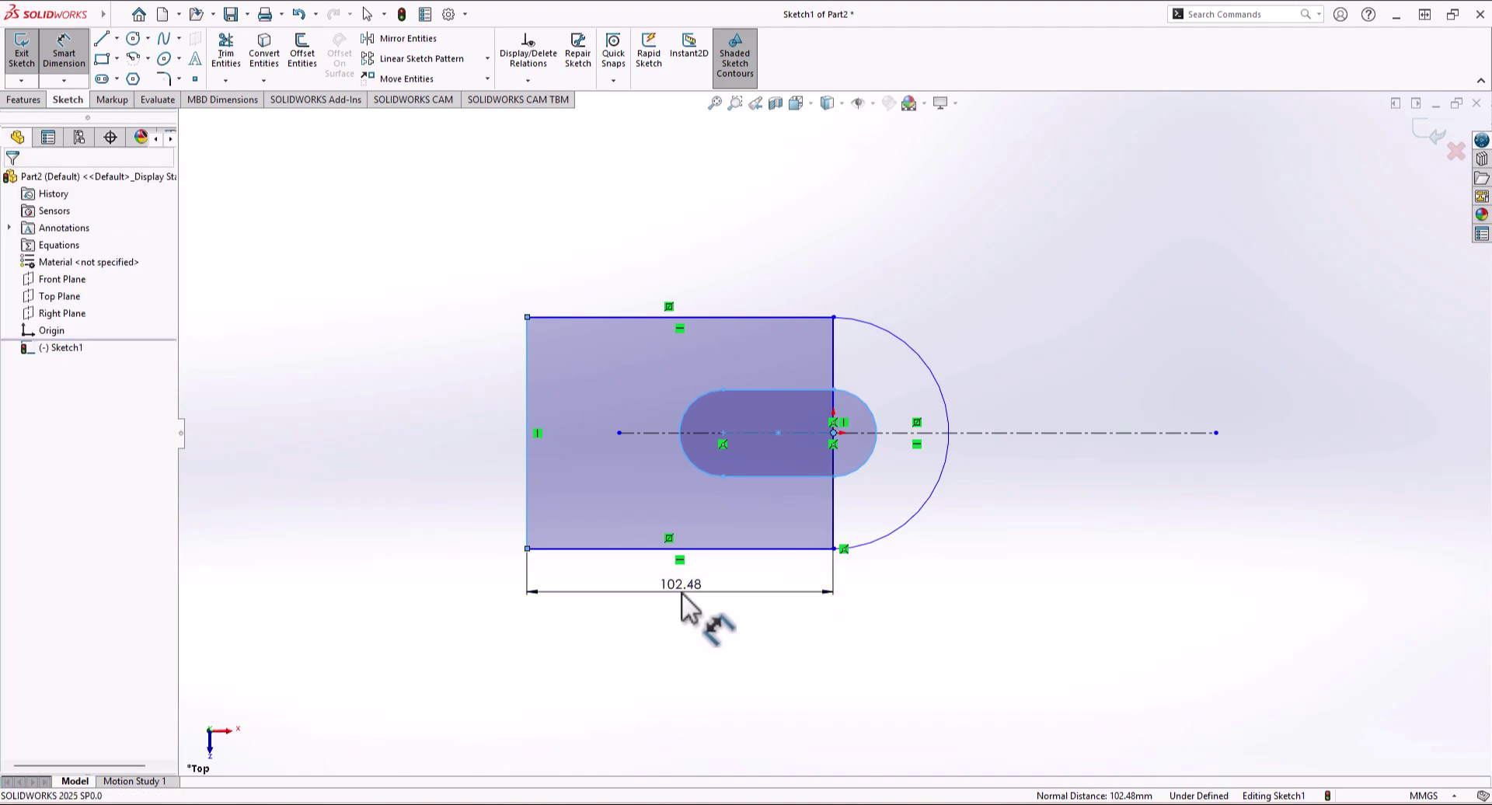
pyautogui.write('86')
pyautogui.press('Return')
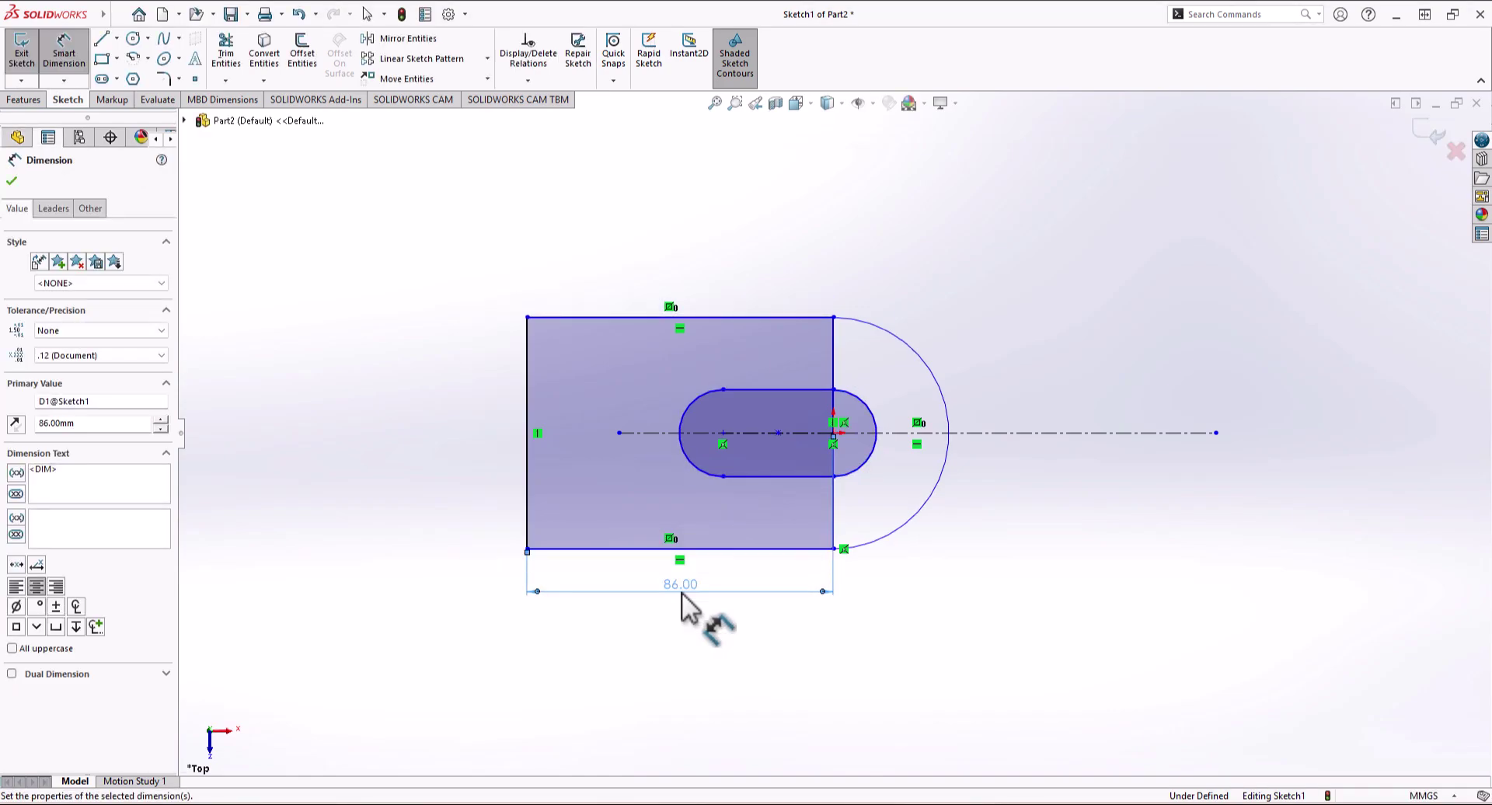
pyautogui.click(915, 351)
pyautogui.click(972, 265)
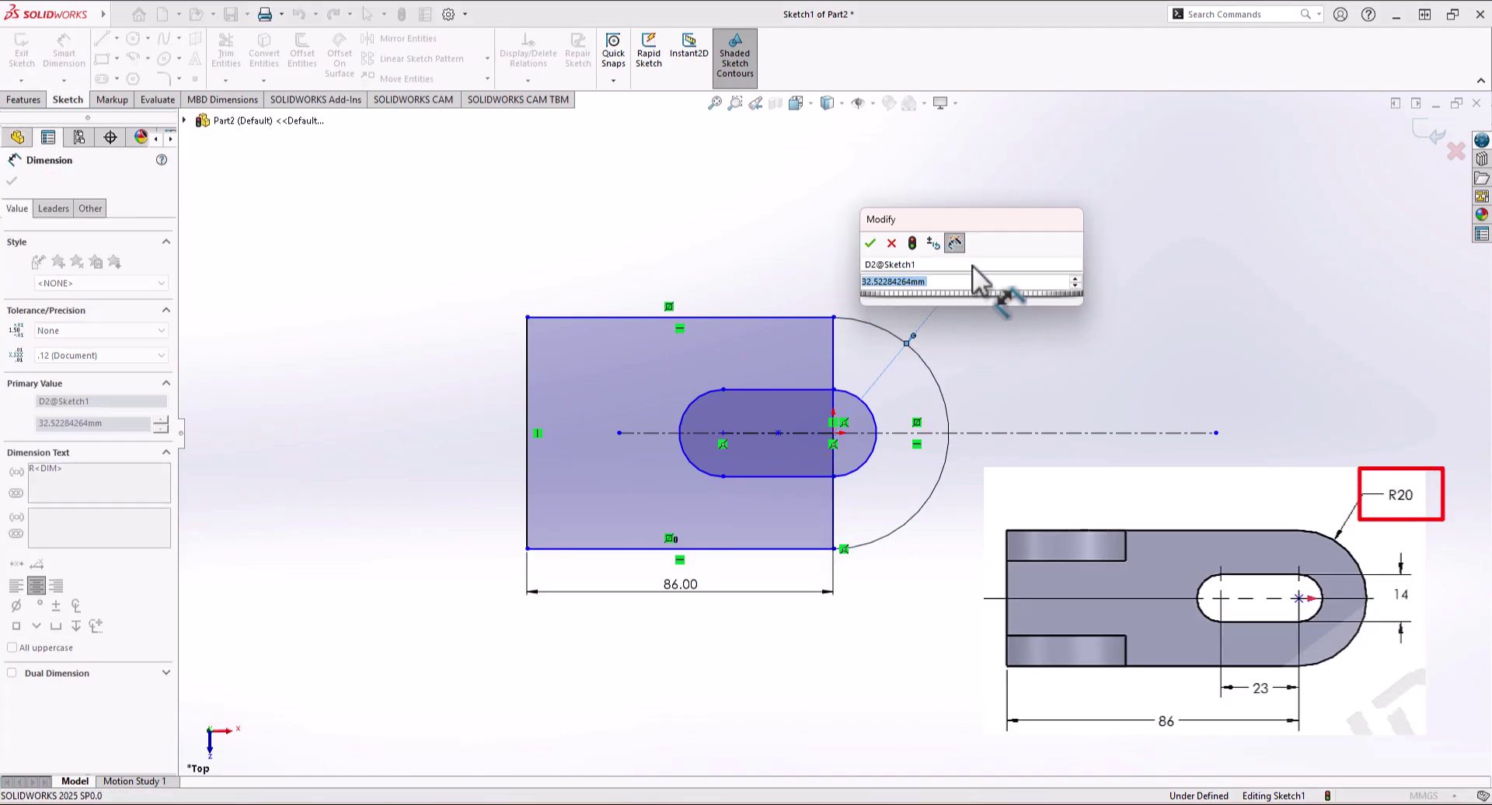
pyautogui.write('20')
pyautogui.press('Return')
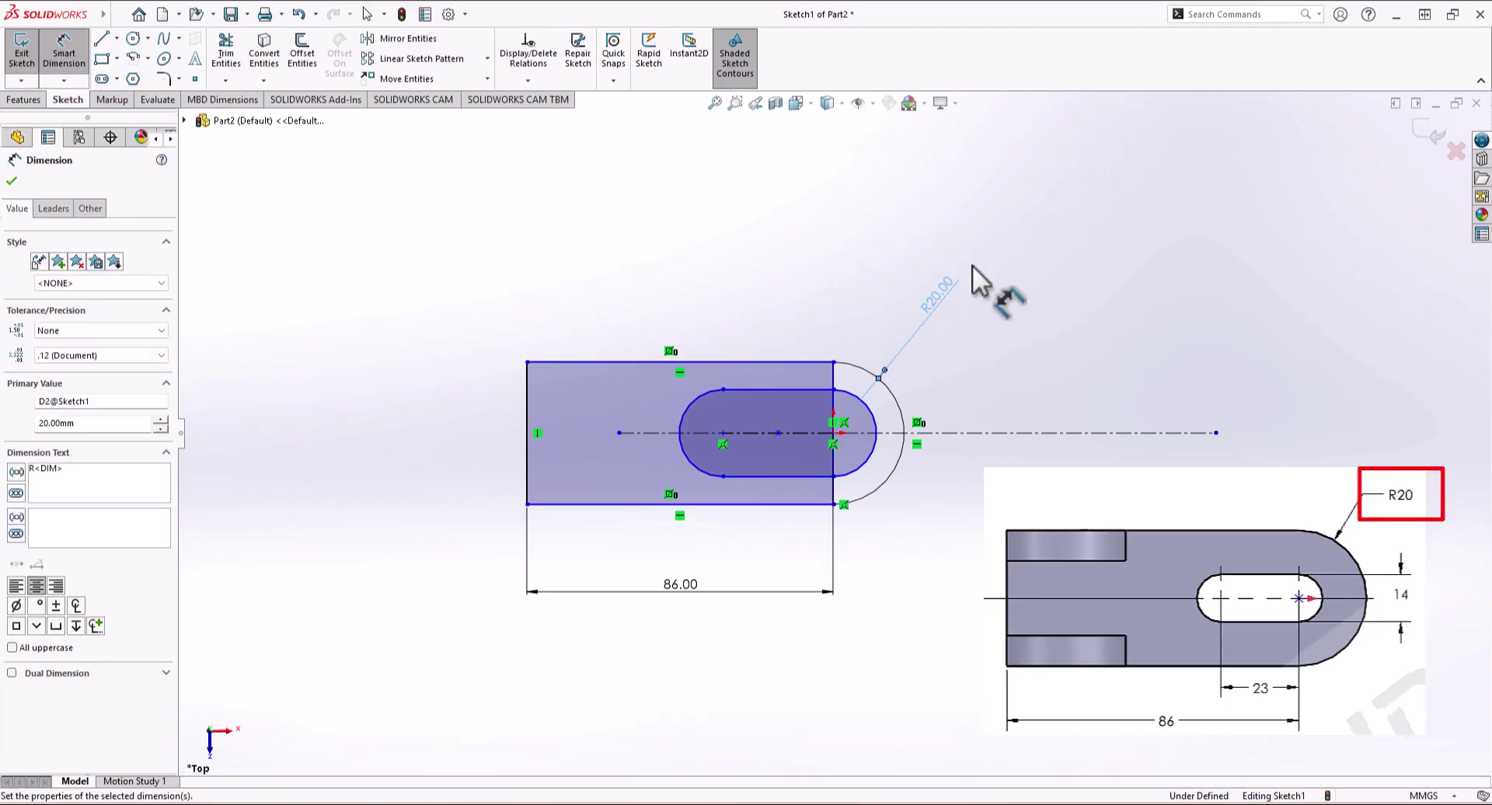
pyautogui.press('Escape')
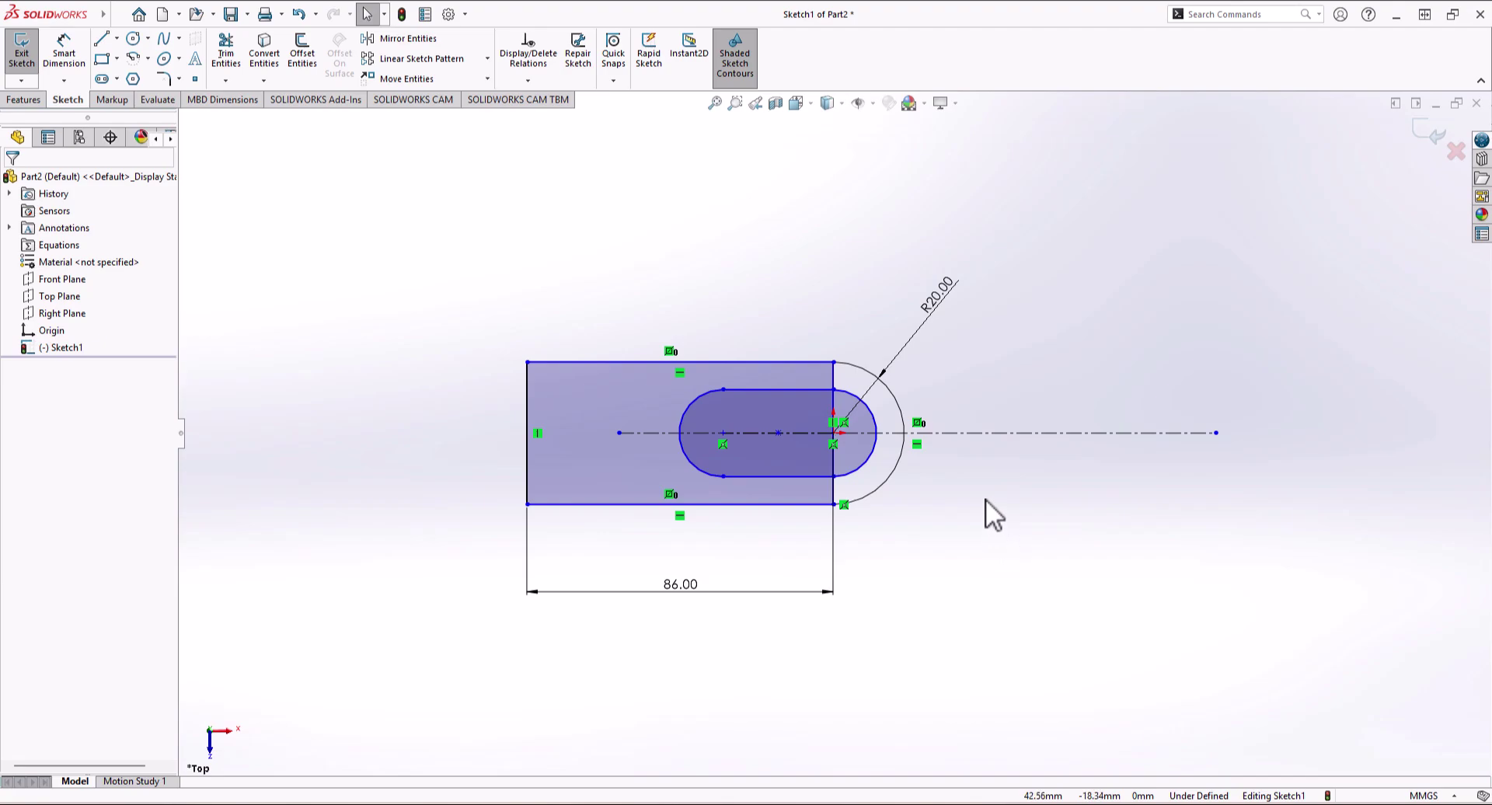
# Step: Dimension the slot 23 between its centre points and 14 wide
pyautogui.click(64, 50)
pyautogui.click(723, 433)
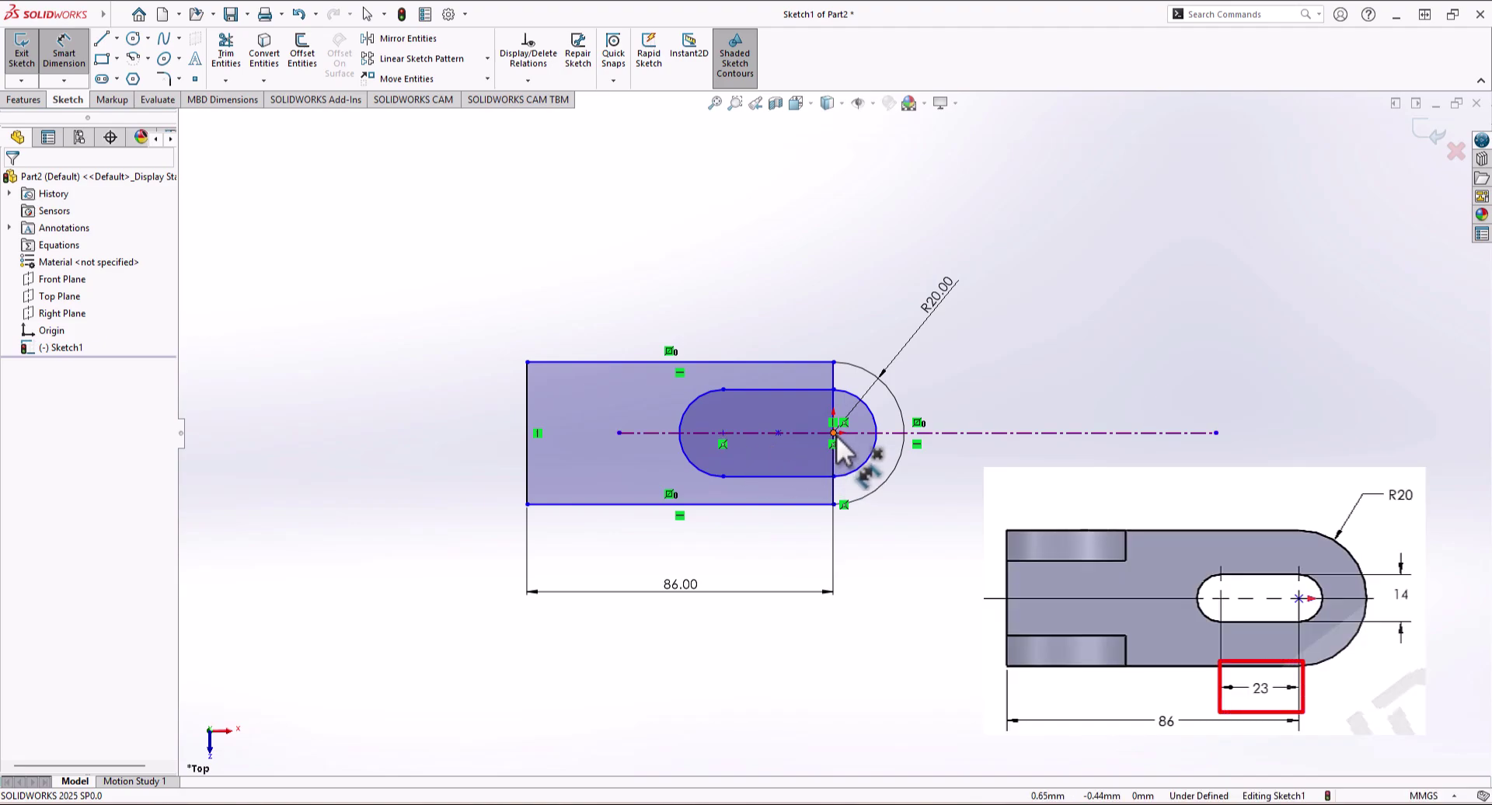
pyautogui.click(836, 435)
pyautogui.click(721, 433)
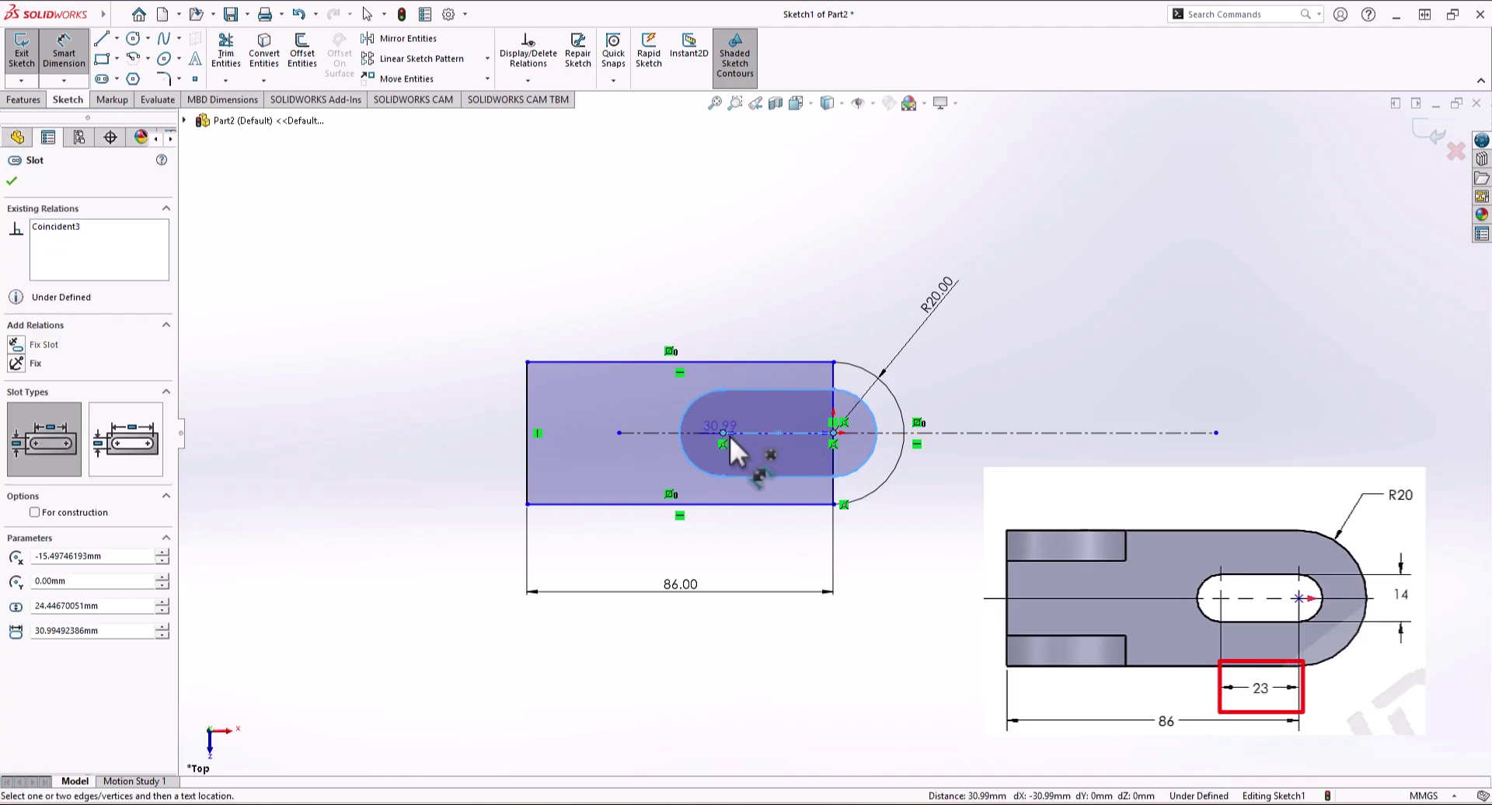
pyautogui.click(769, 549)
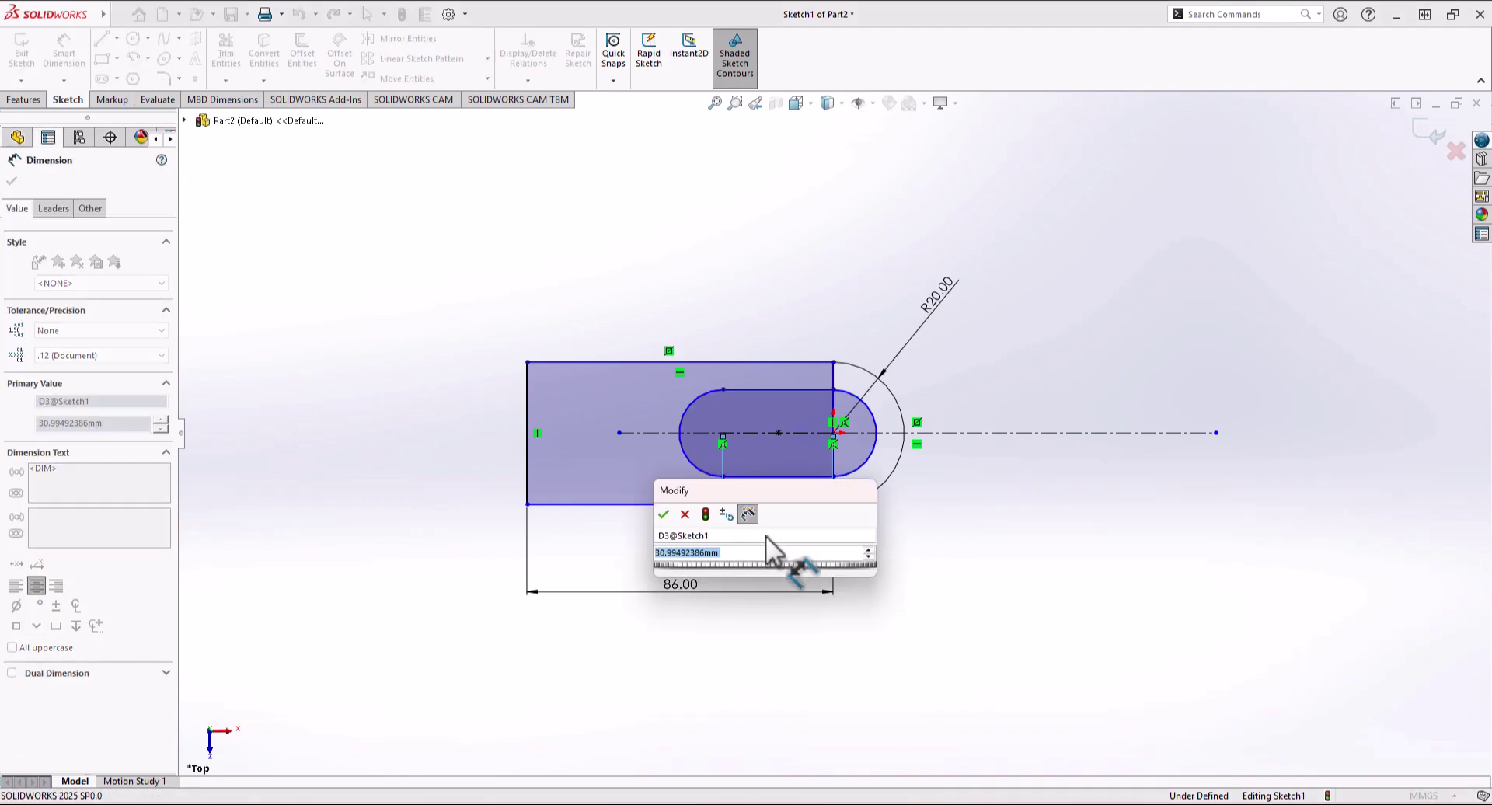
pyautogui.write('23')
pyautogui.press('Return')
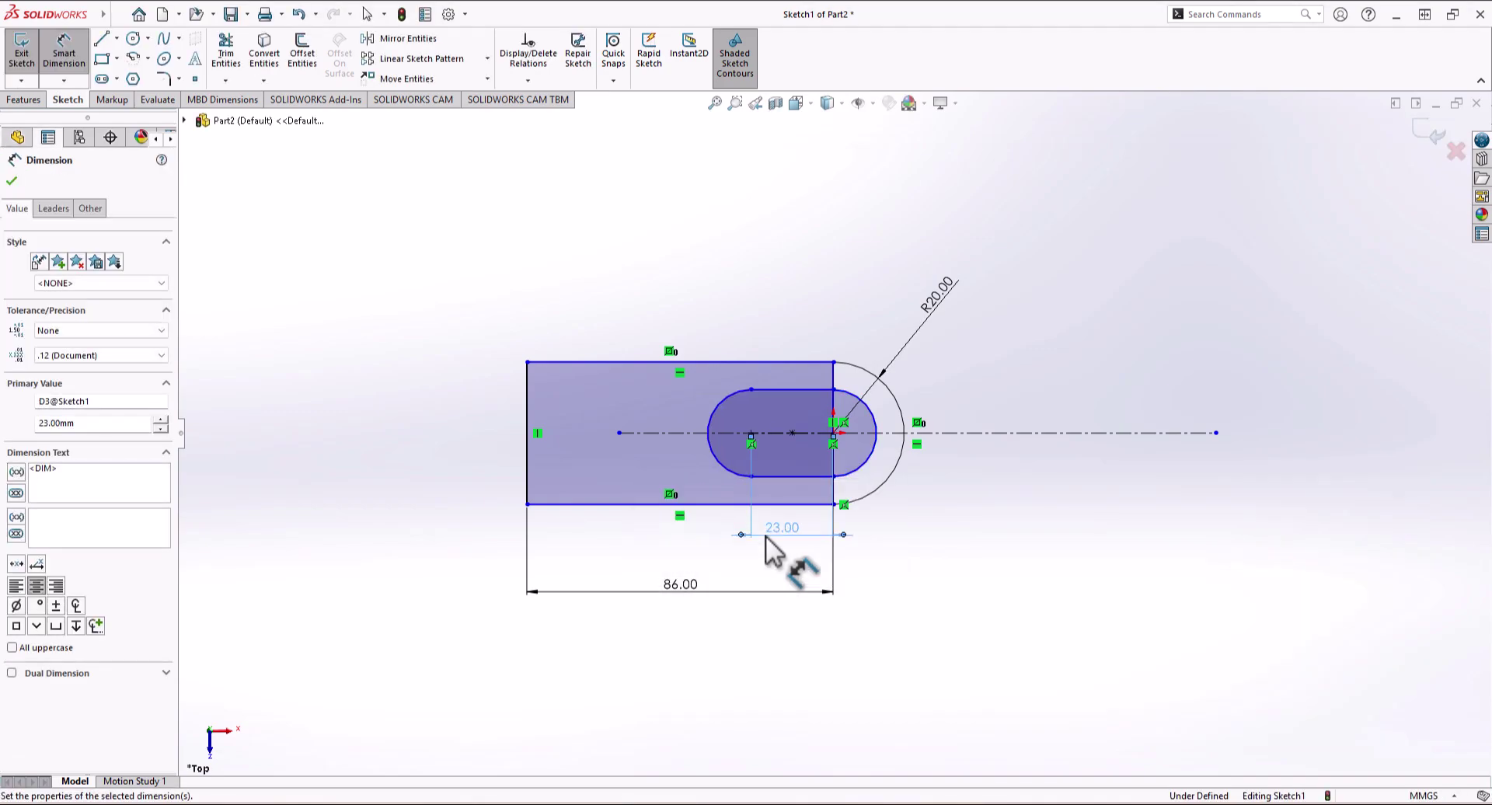
pyautogui.click(817, 482)
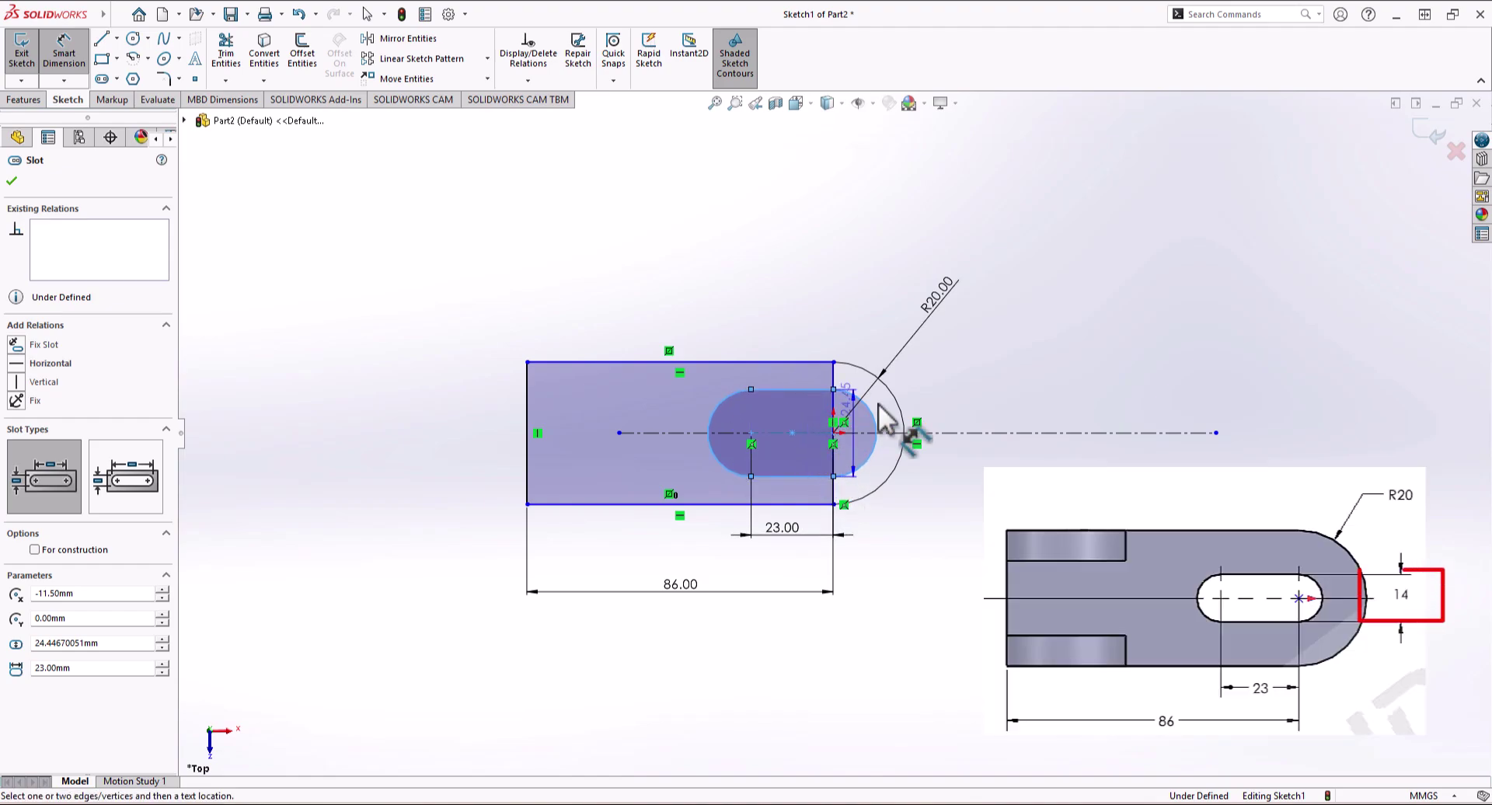
pyautogui.click(1025, 362)
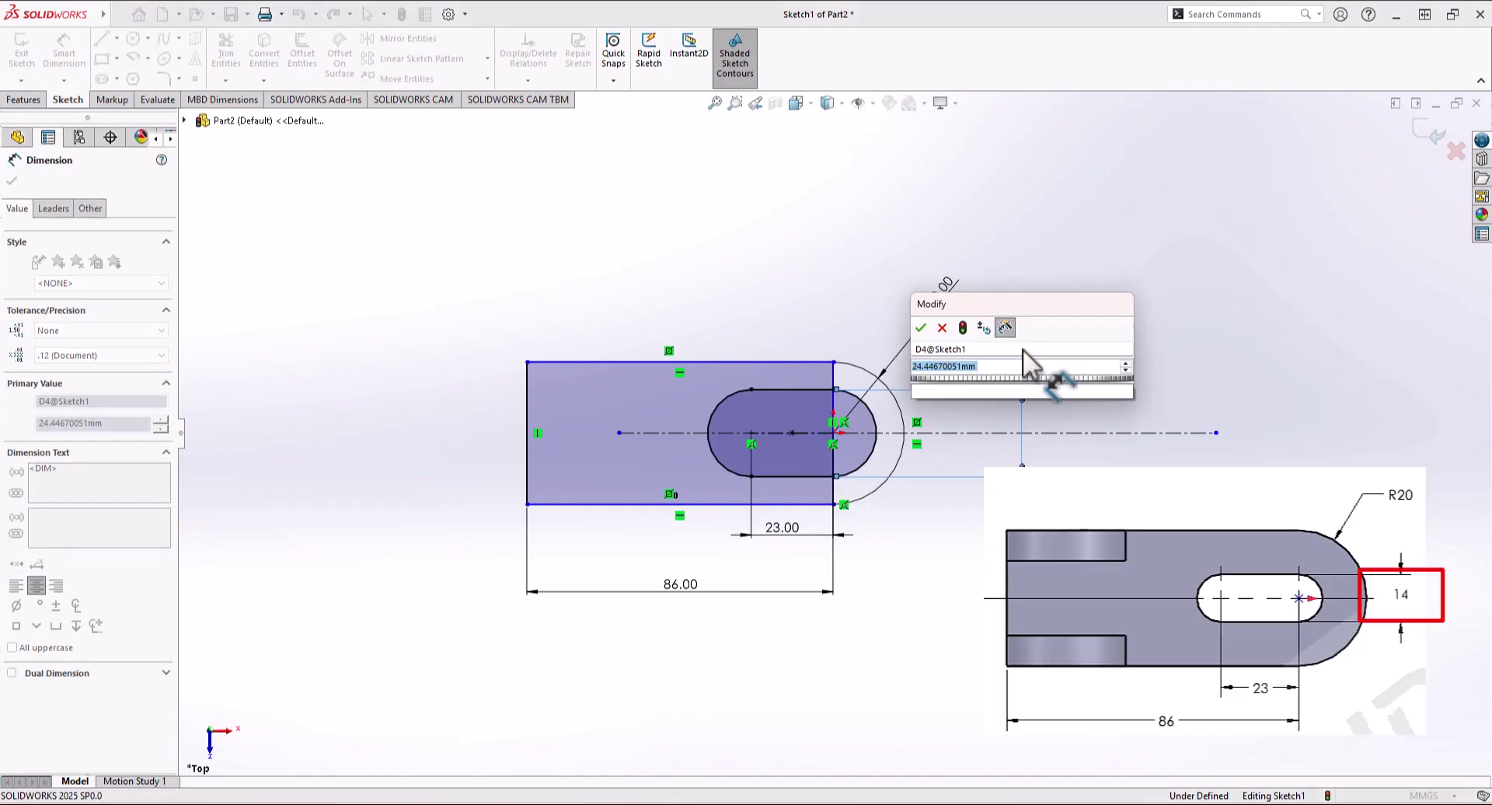
pyautogui.write('14')
pyautogui.press('Return')
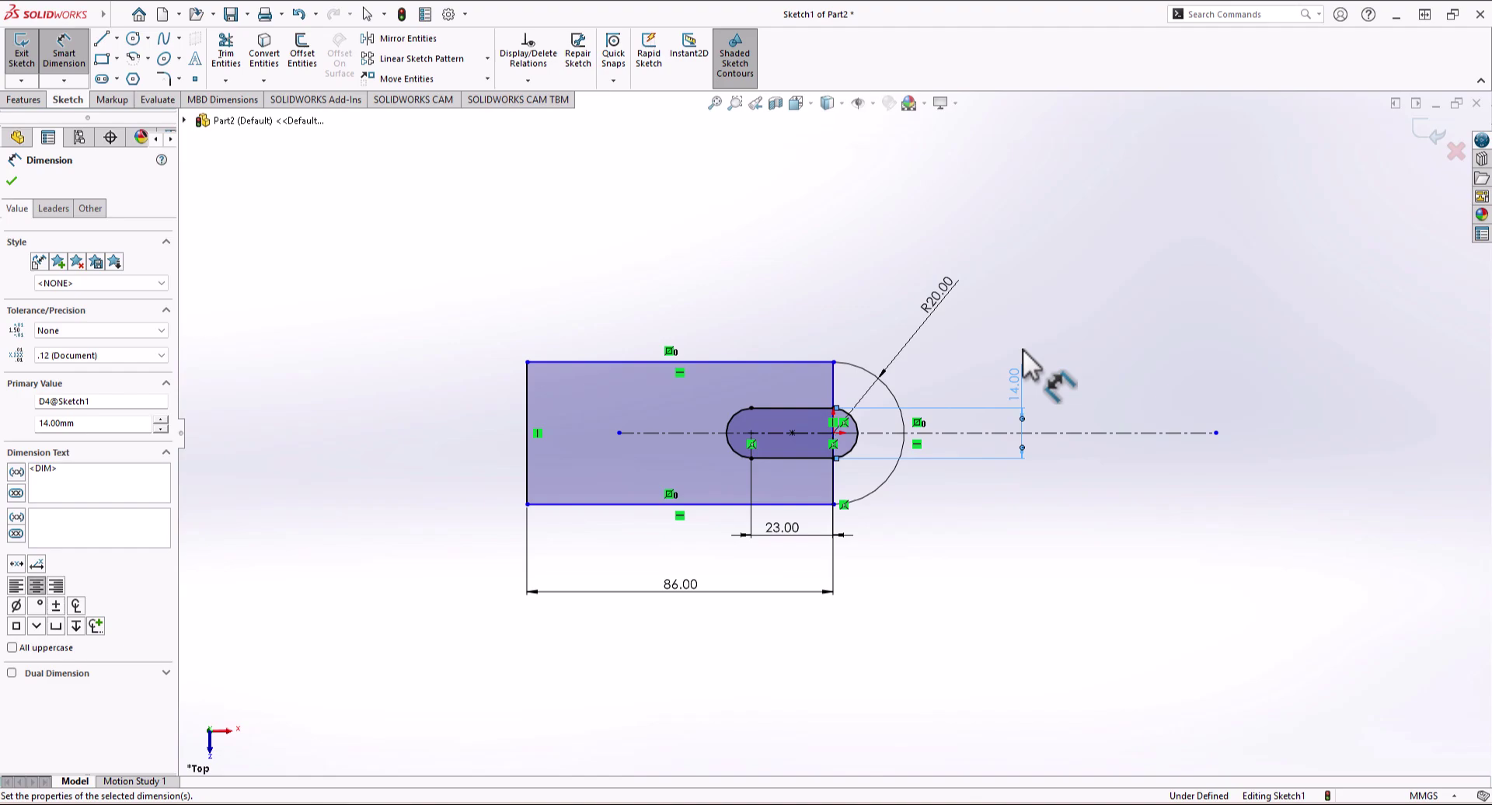
pyautogui.press('Escape')
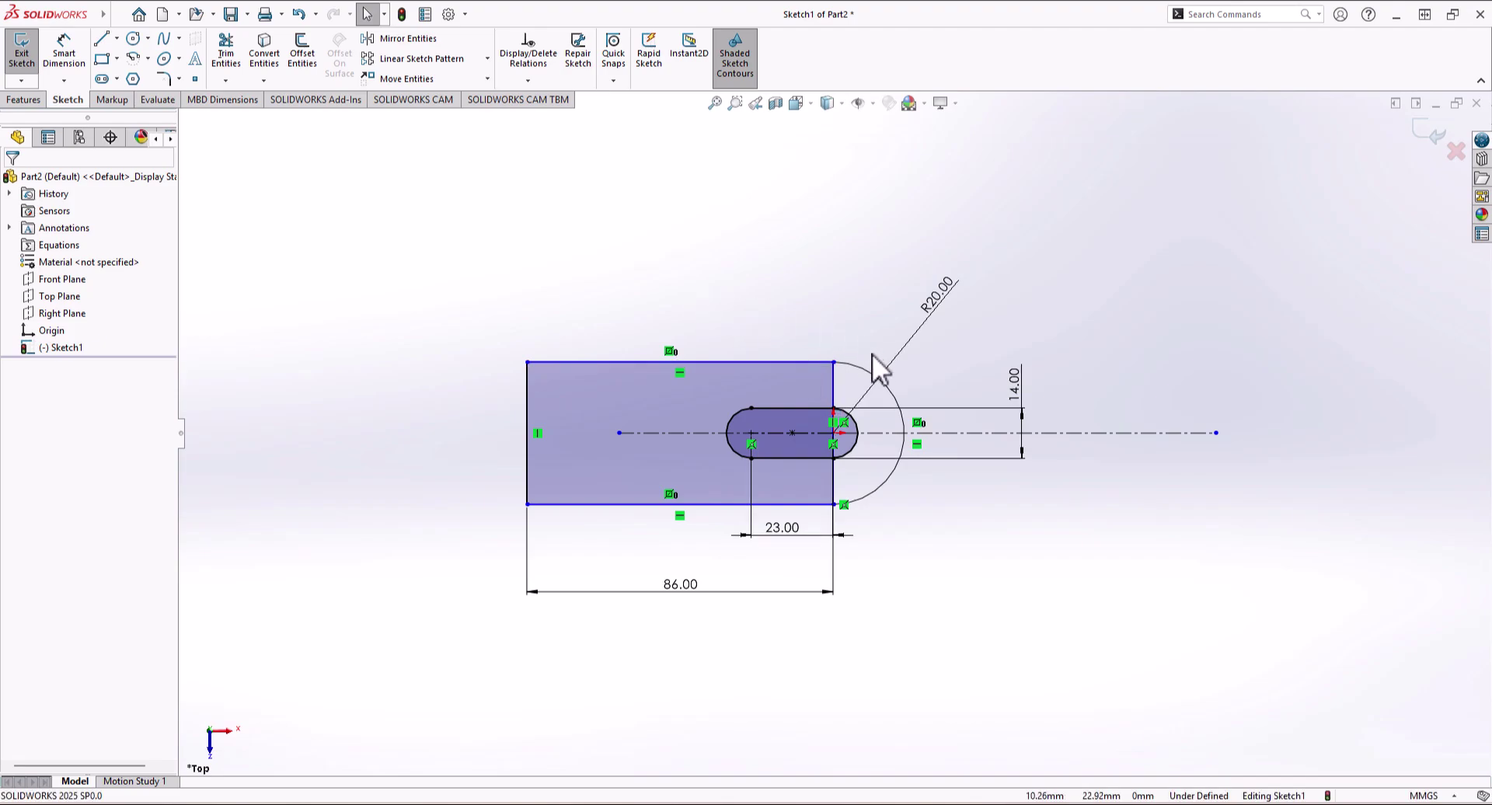
# Step: Add a tangent relation between the R20 end arc and the plate's top edge
pyautogui.click(901, 404)
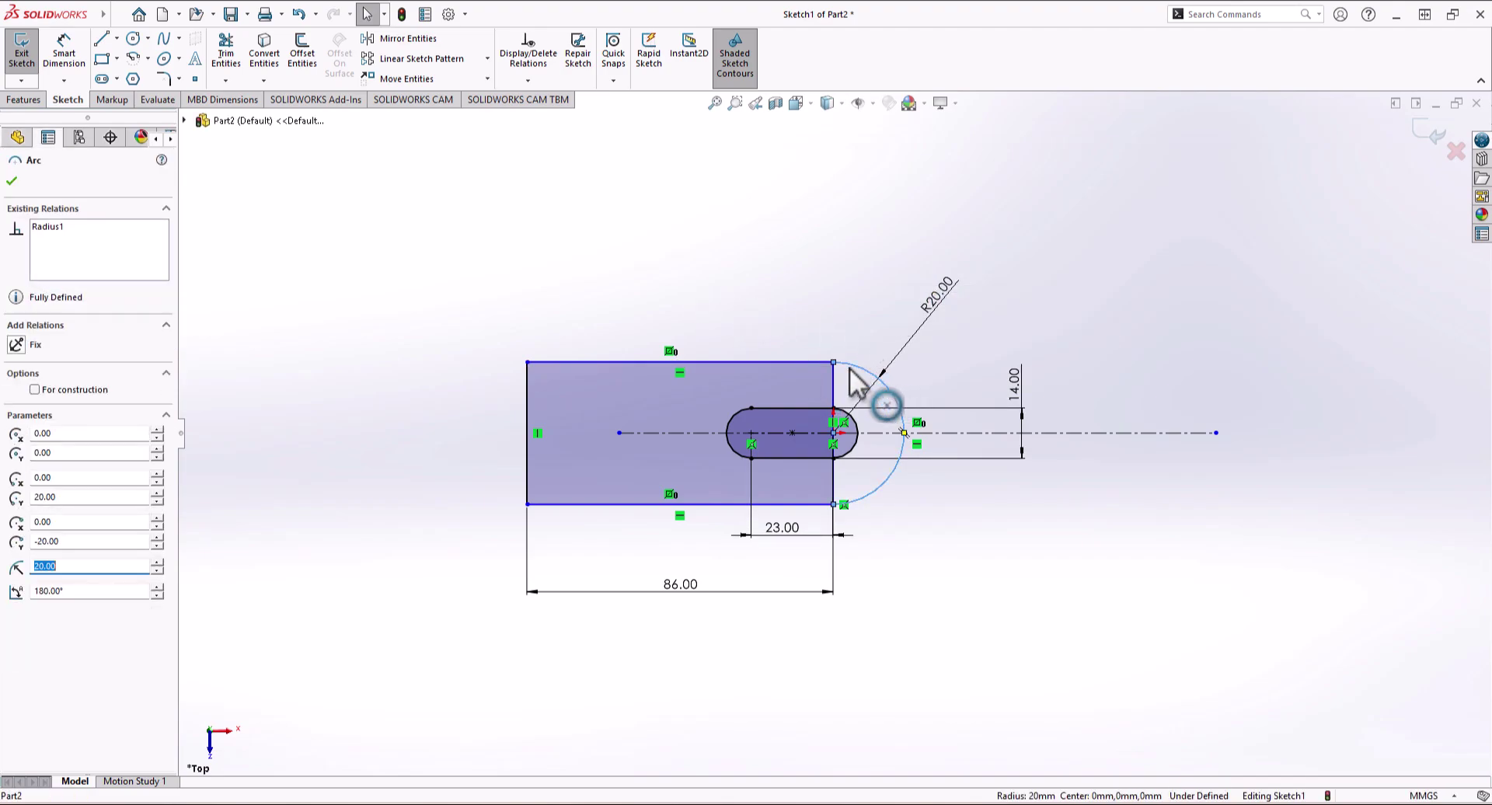
pyautogui.keyDown('ctrl'); pyautogui.click(800, 363); pyautogui.keyUp('ctrl')
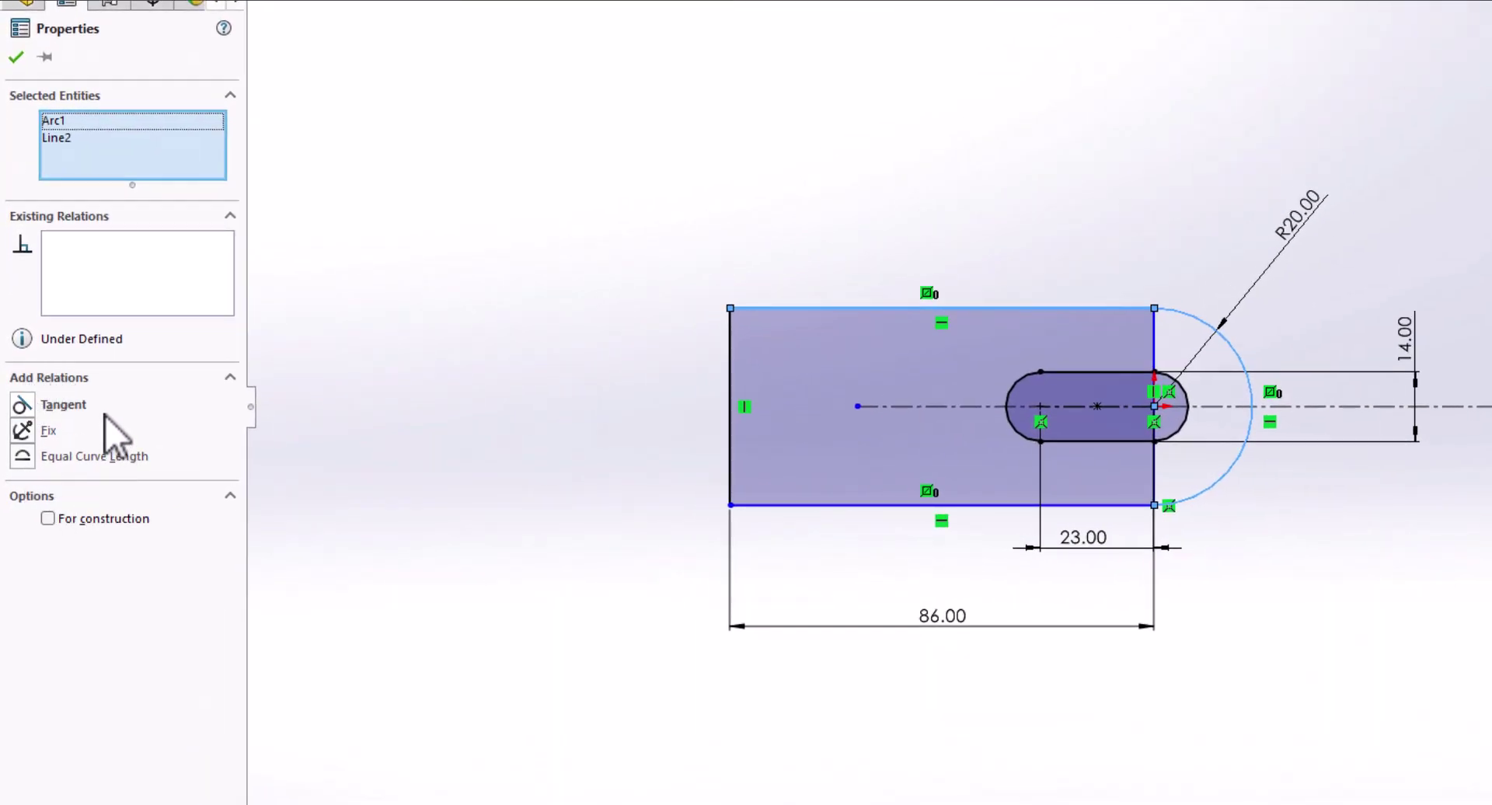
pyautogui.click(23, 405)
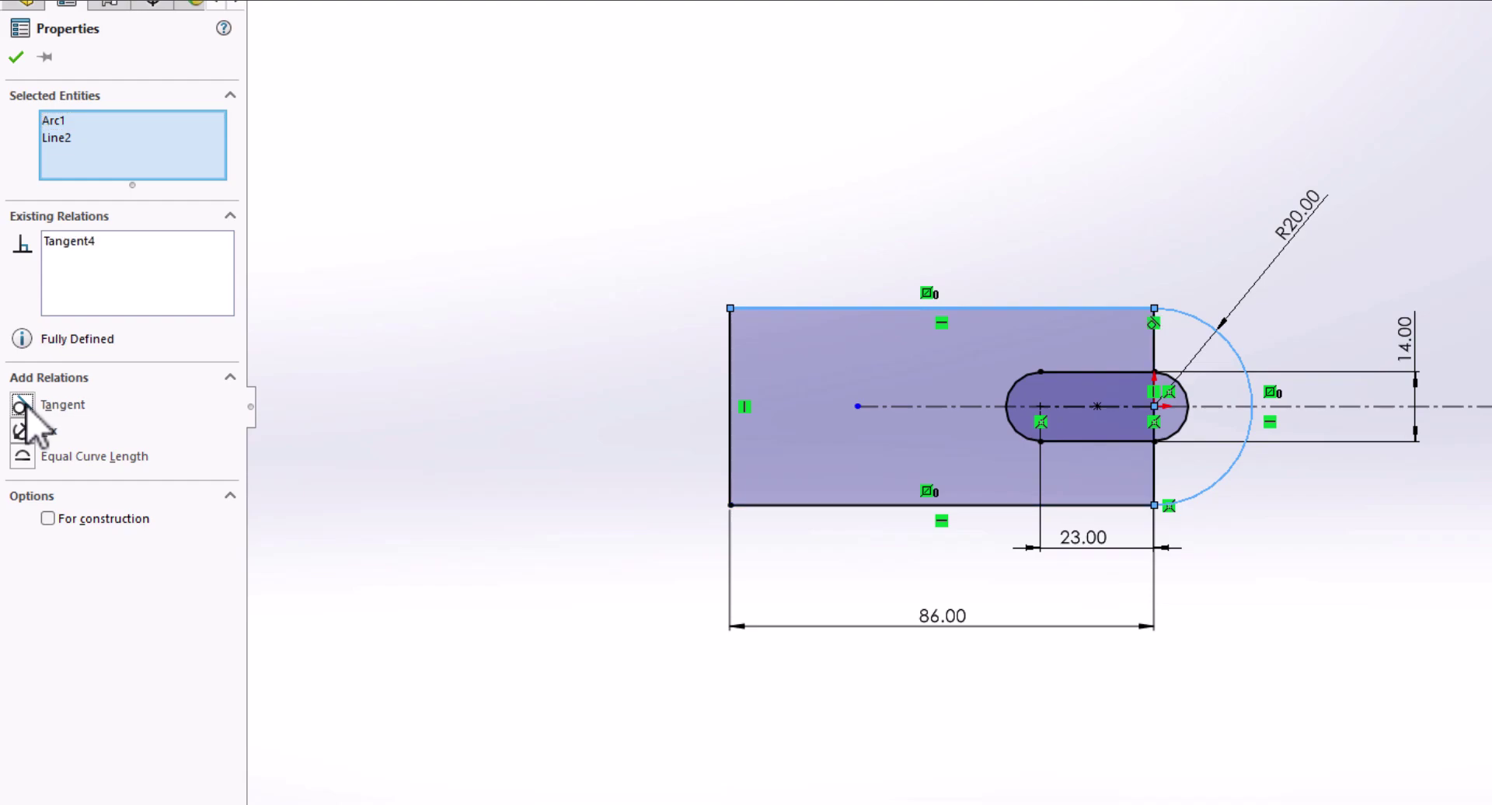
pyautogui.click(457, 213)
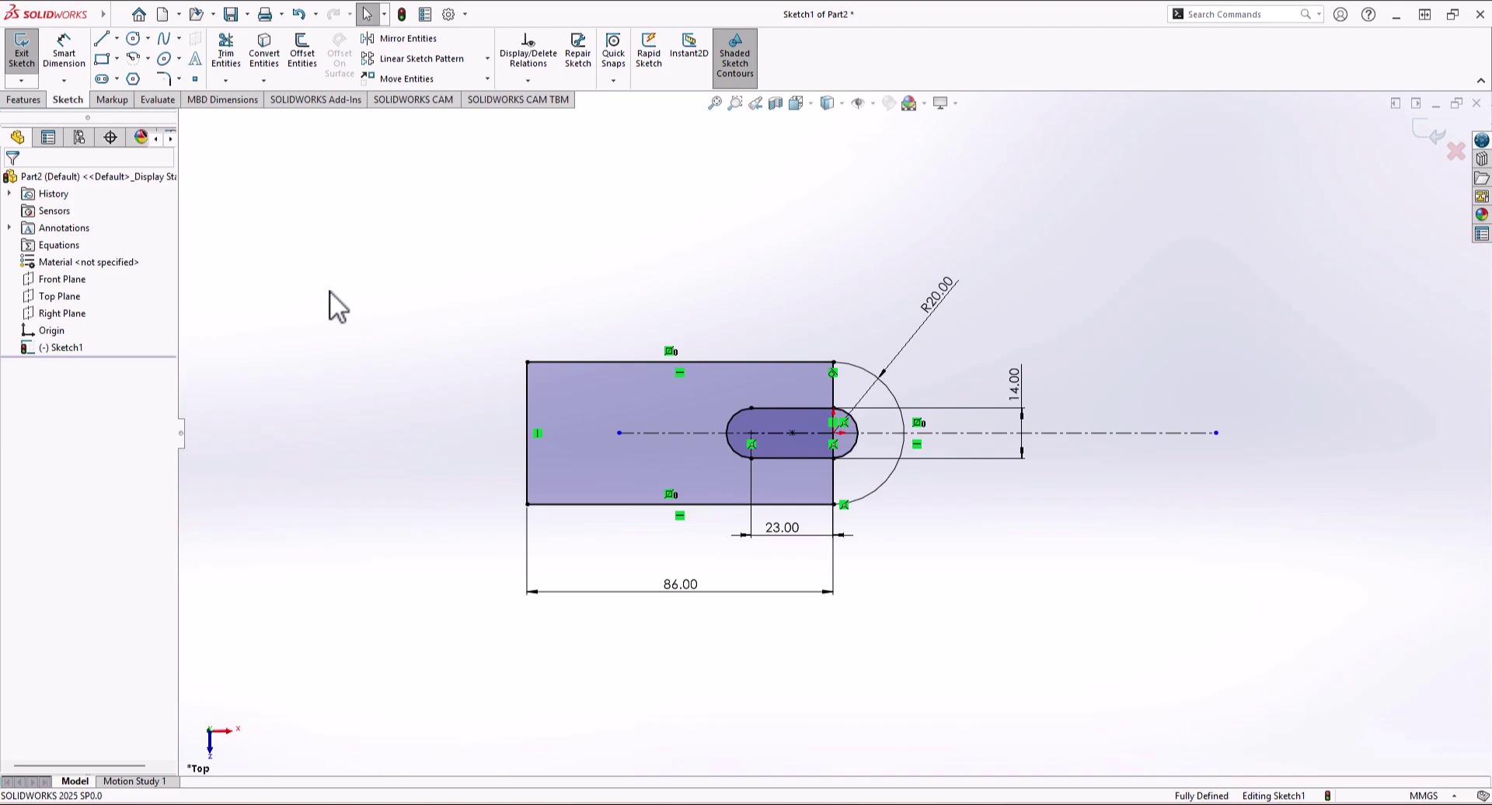
# Step: Extrude the round-end and rectangular regions 9 mm with Extruded Boss/Base
pyautogui.click(31, 101)
pyautogui.click(32, 63)
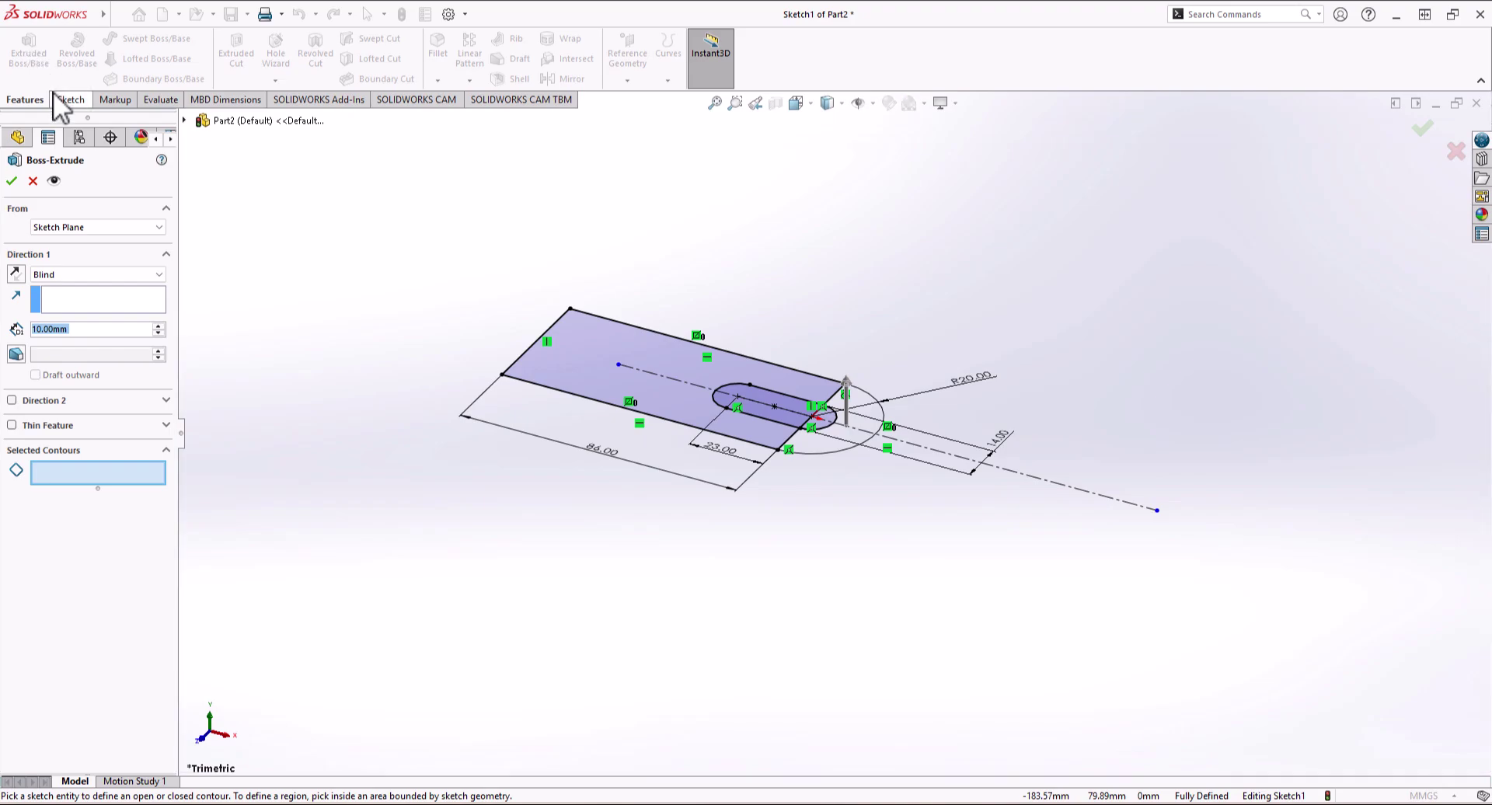
pyautogui.click(869, 420)
pyautogui.click(793, 377)
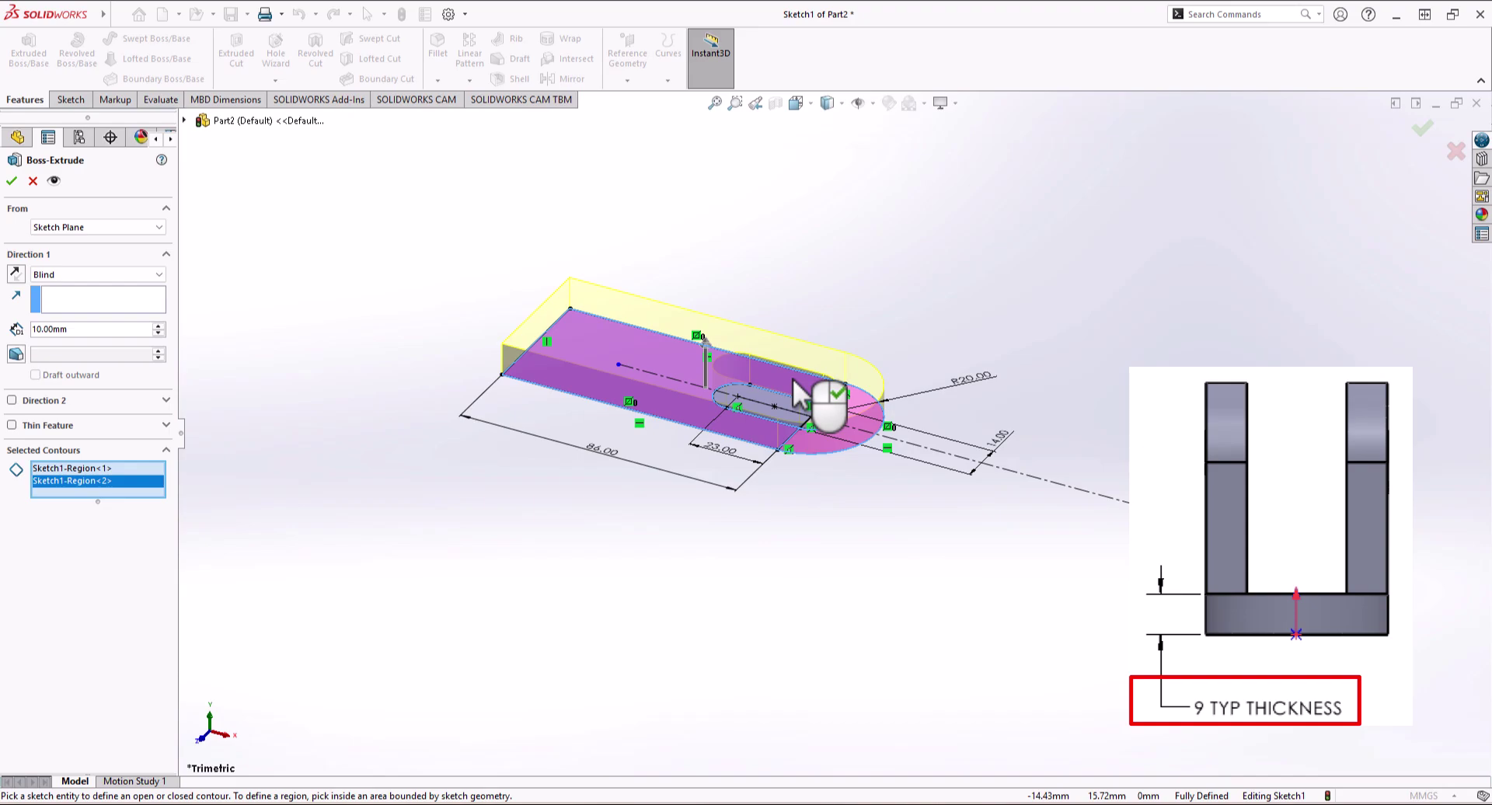
pyautogui.click(28, 329)
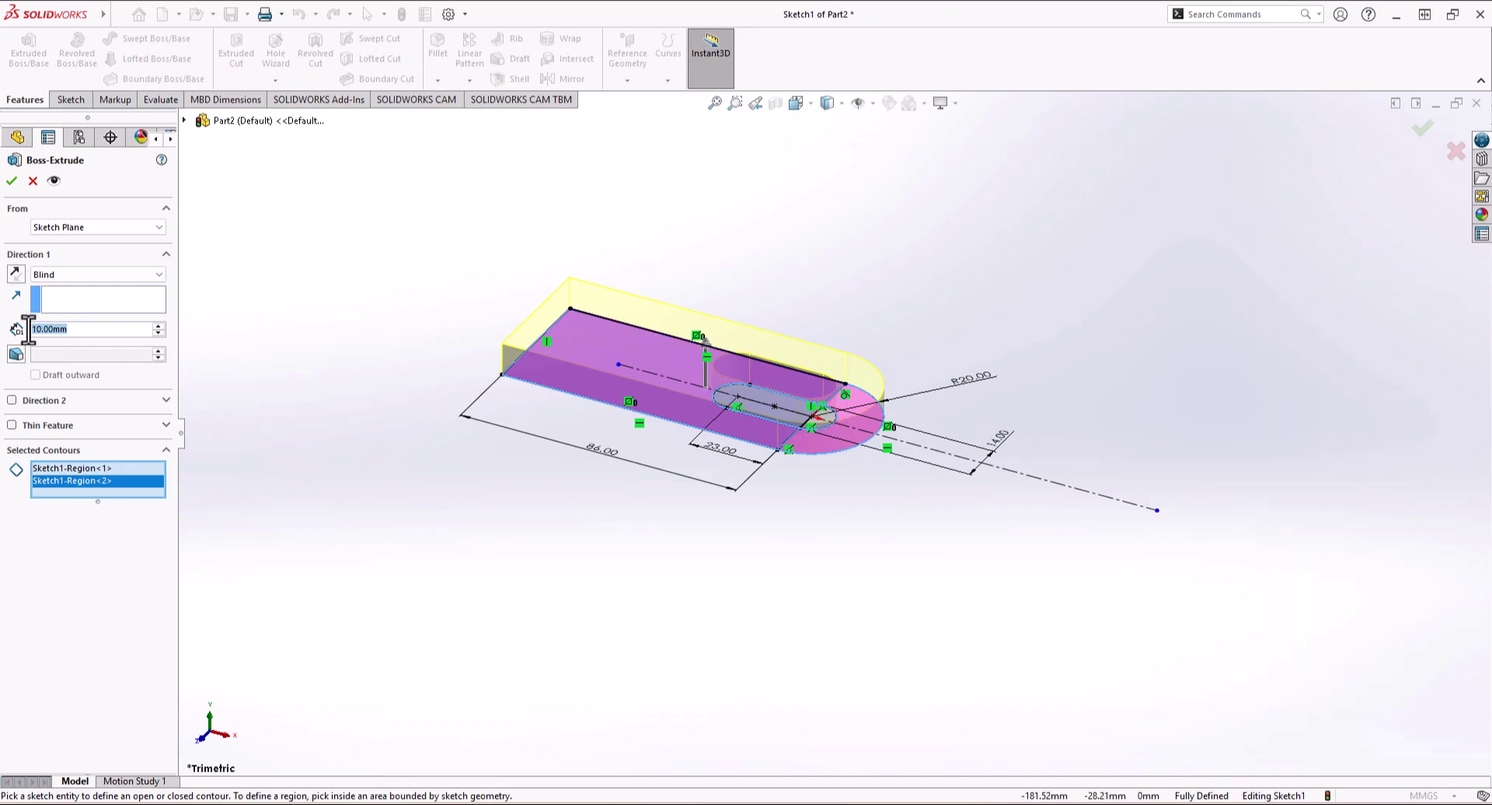
pyautogui.write('9')
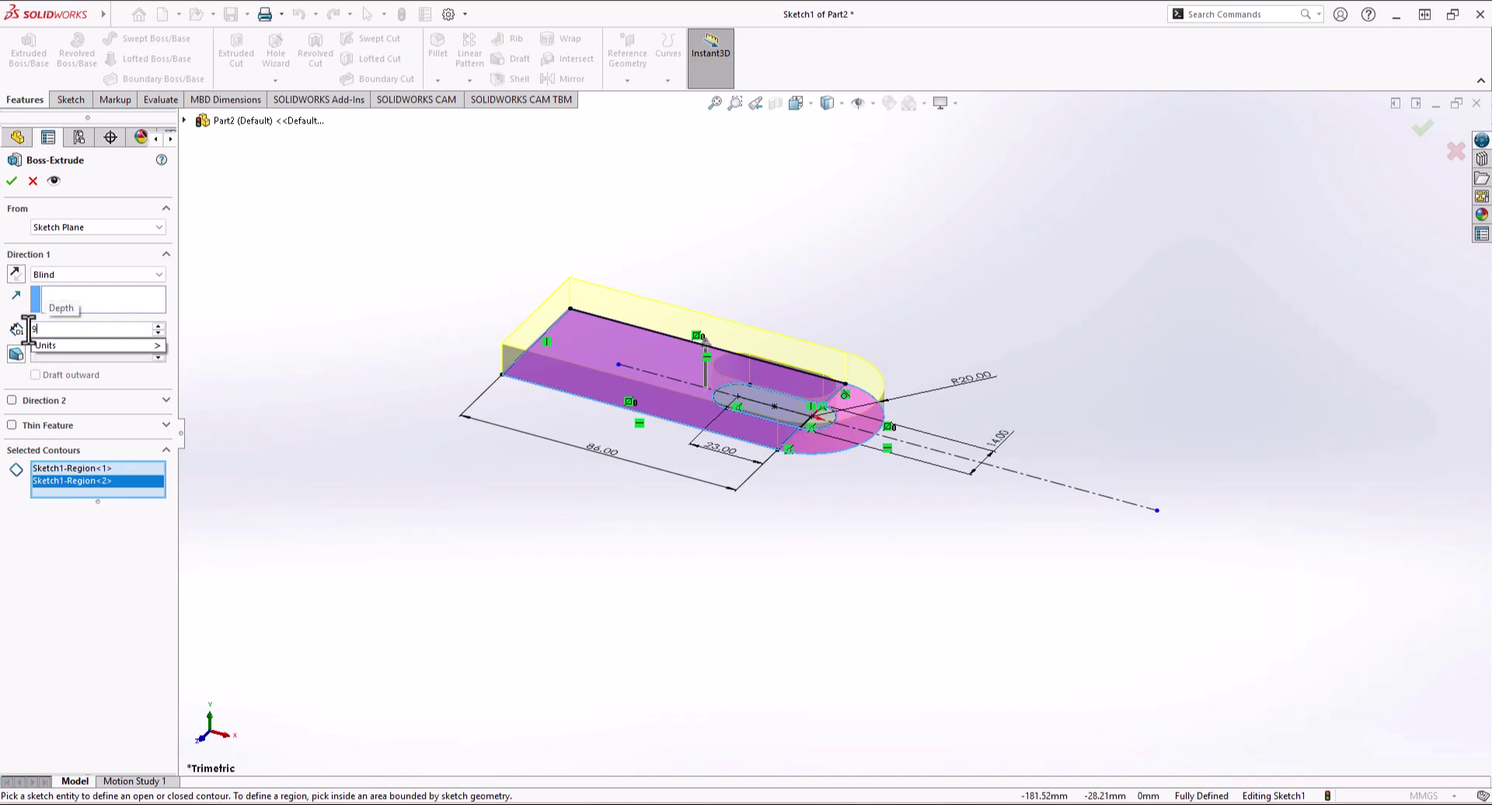
pyautogui.click(11, 181)
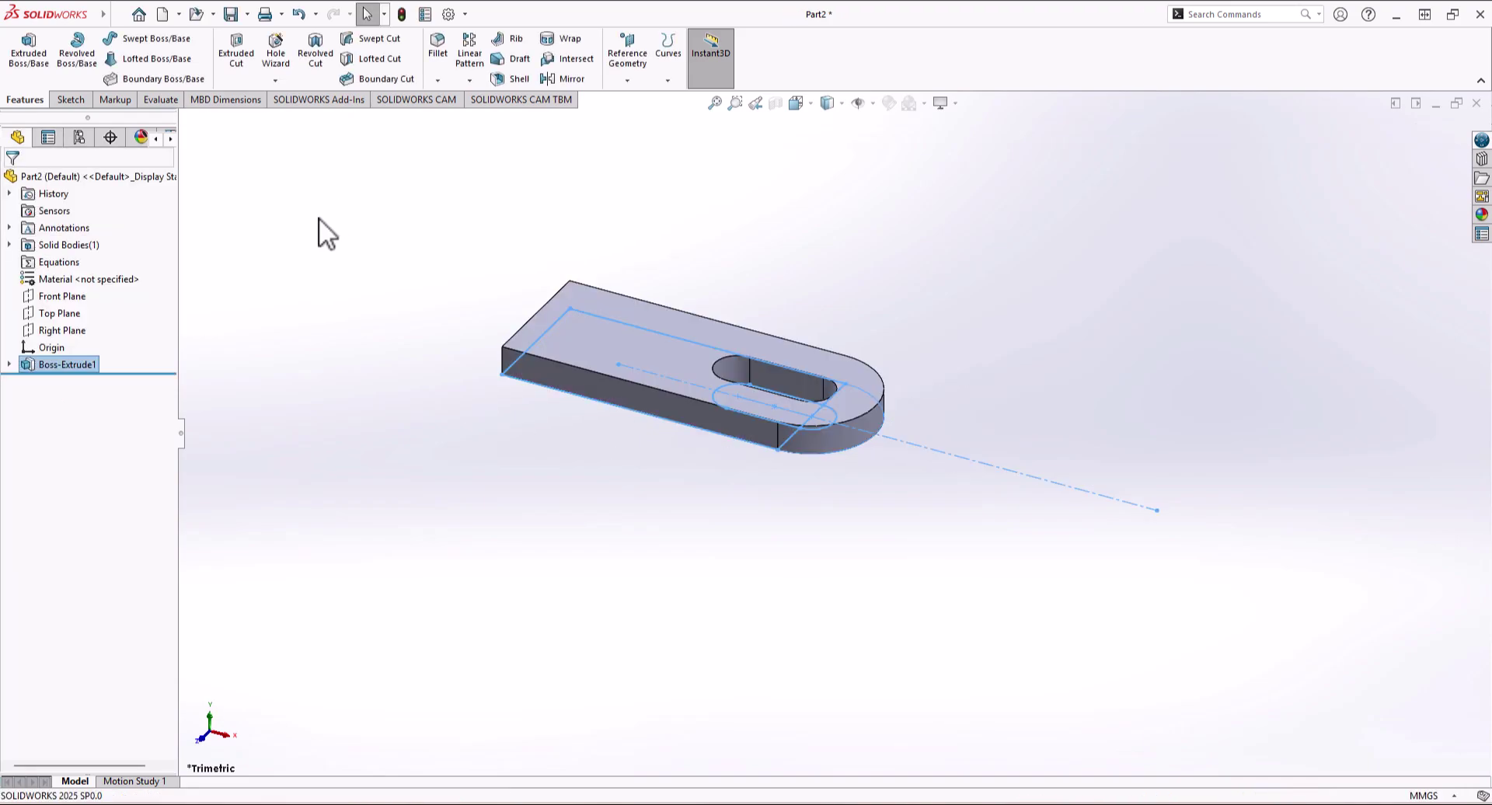